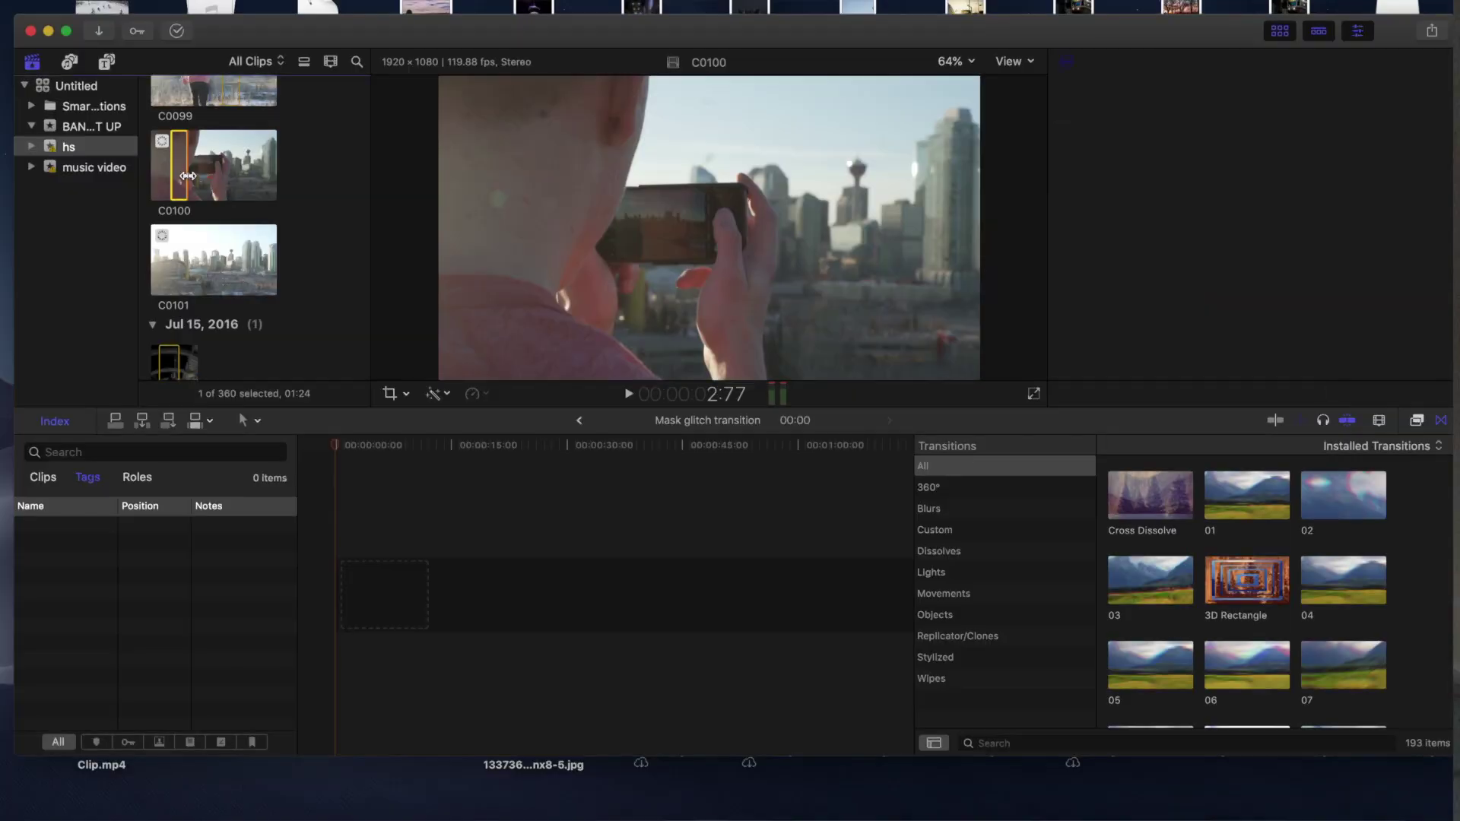
Step: Drag a selected range of clip C0100 into the empty Mask glitch transition timeline
left_click_drag(188, 176, 349, 591)
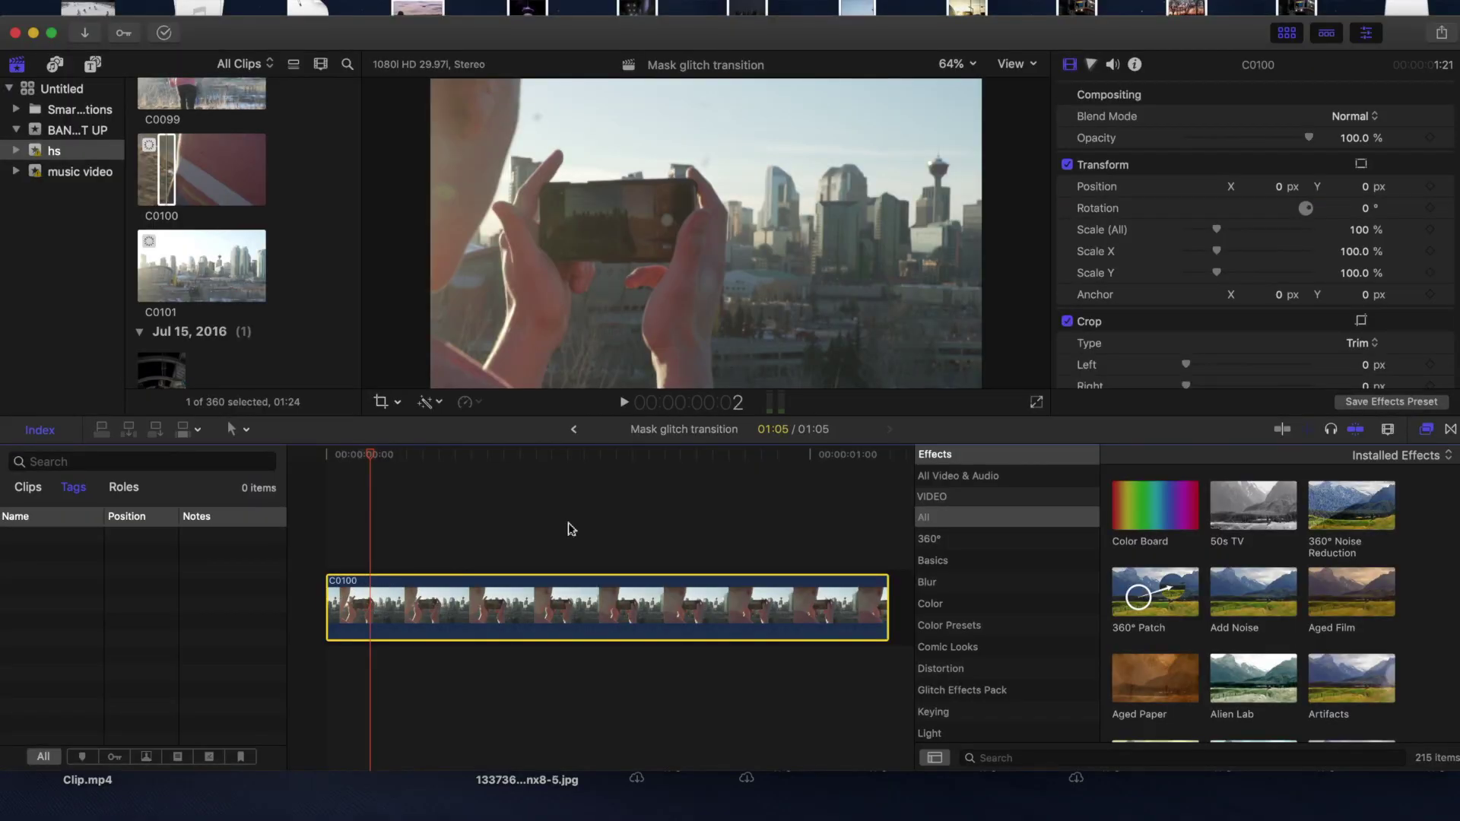
Step: Search the effects for 'mask' and apply Draw Mask to clip C0100
left_click(1079, 756)
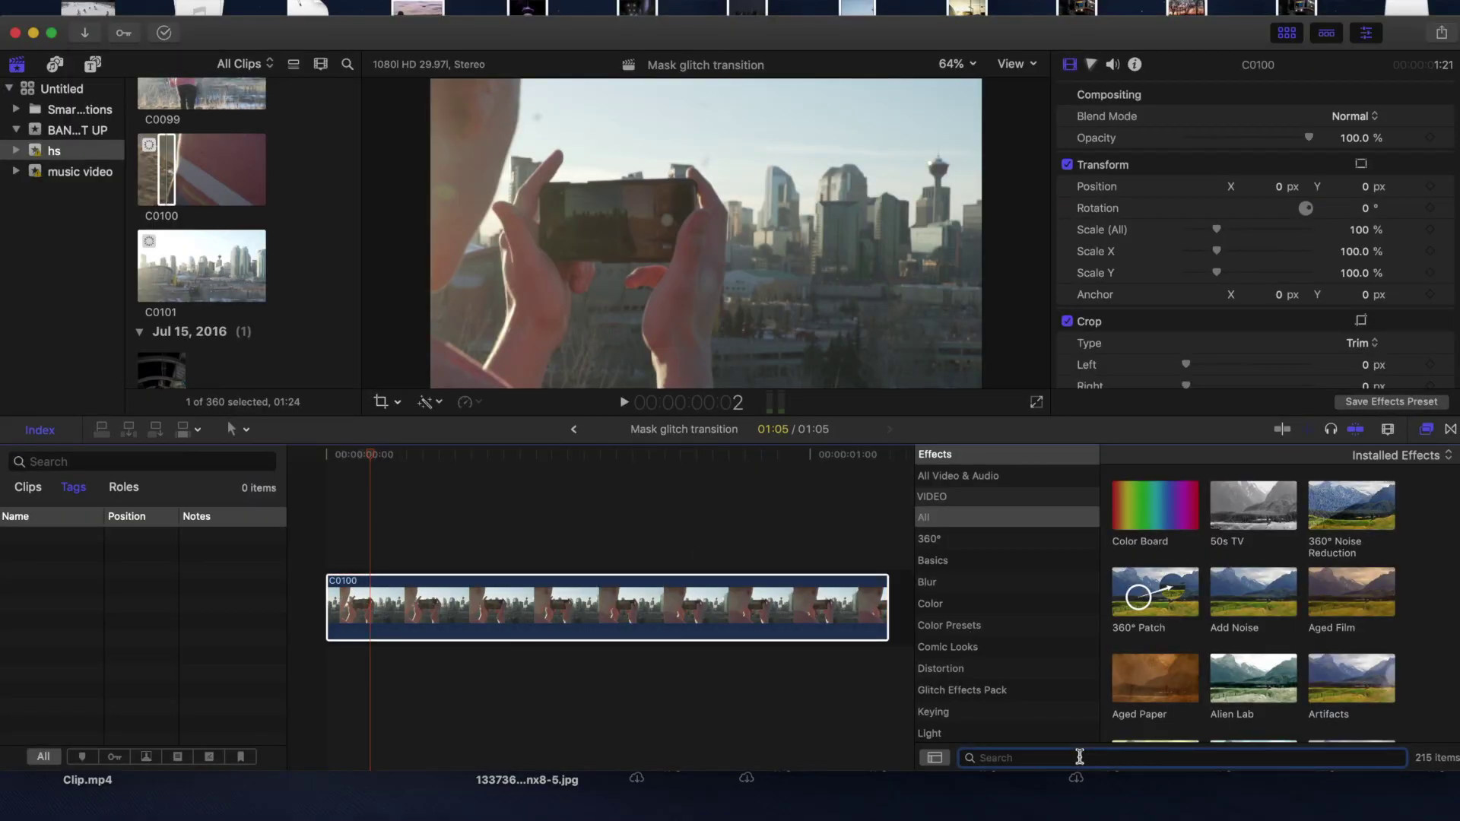
type("mask")
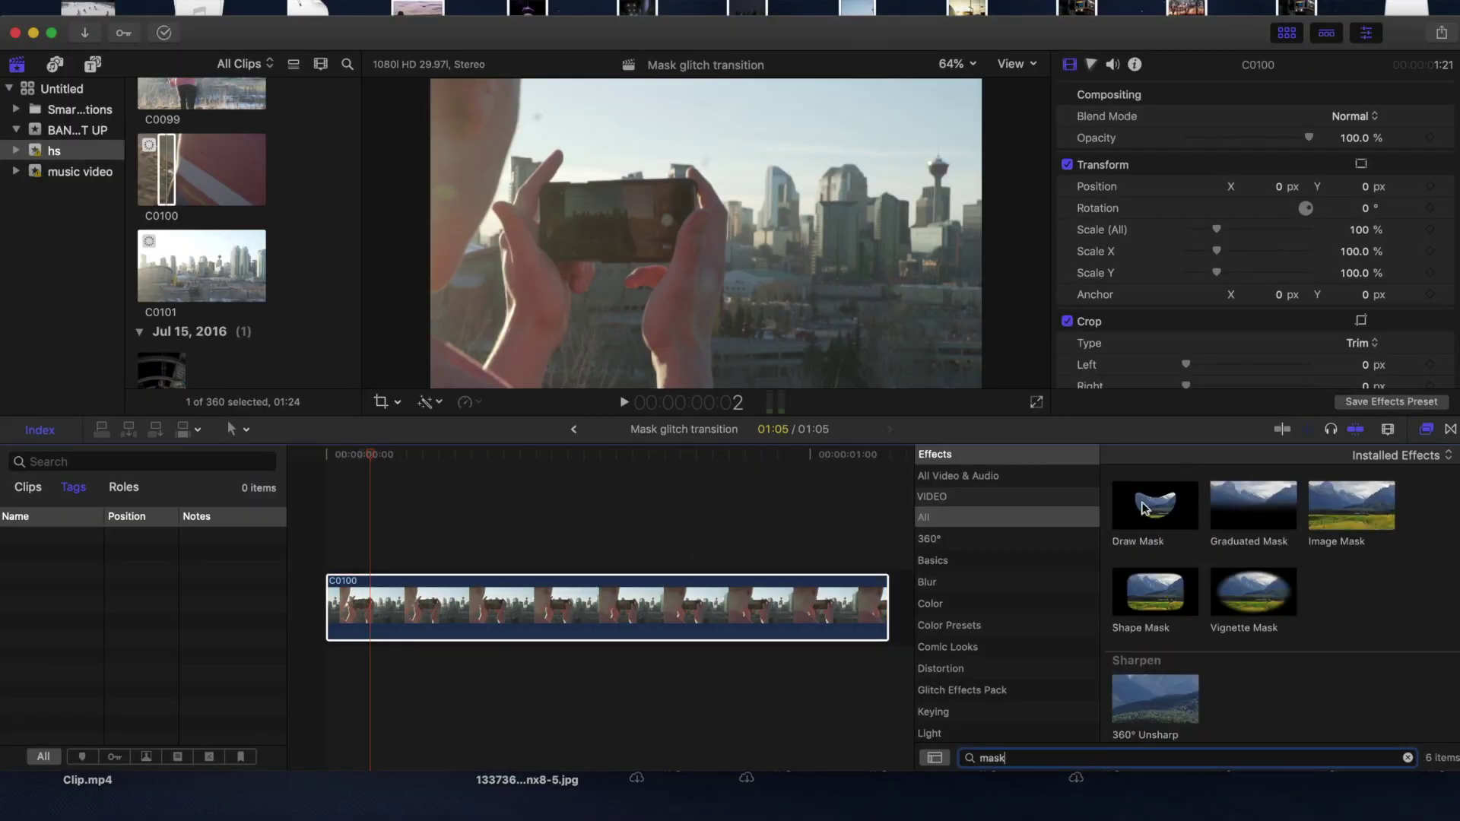
mouse_move(1144, 508)
left_mouse_down()
mouse_move(587, 538)
mouse_move(380, 612)
left_mouse_up()
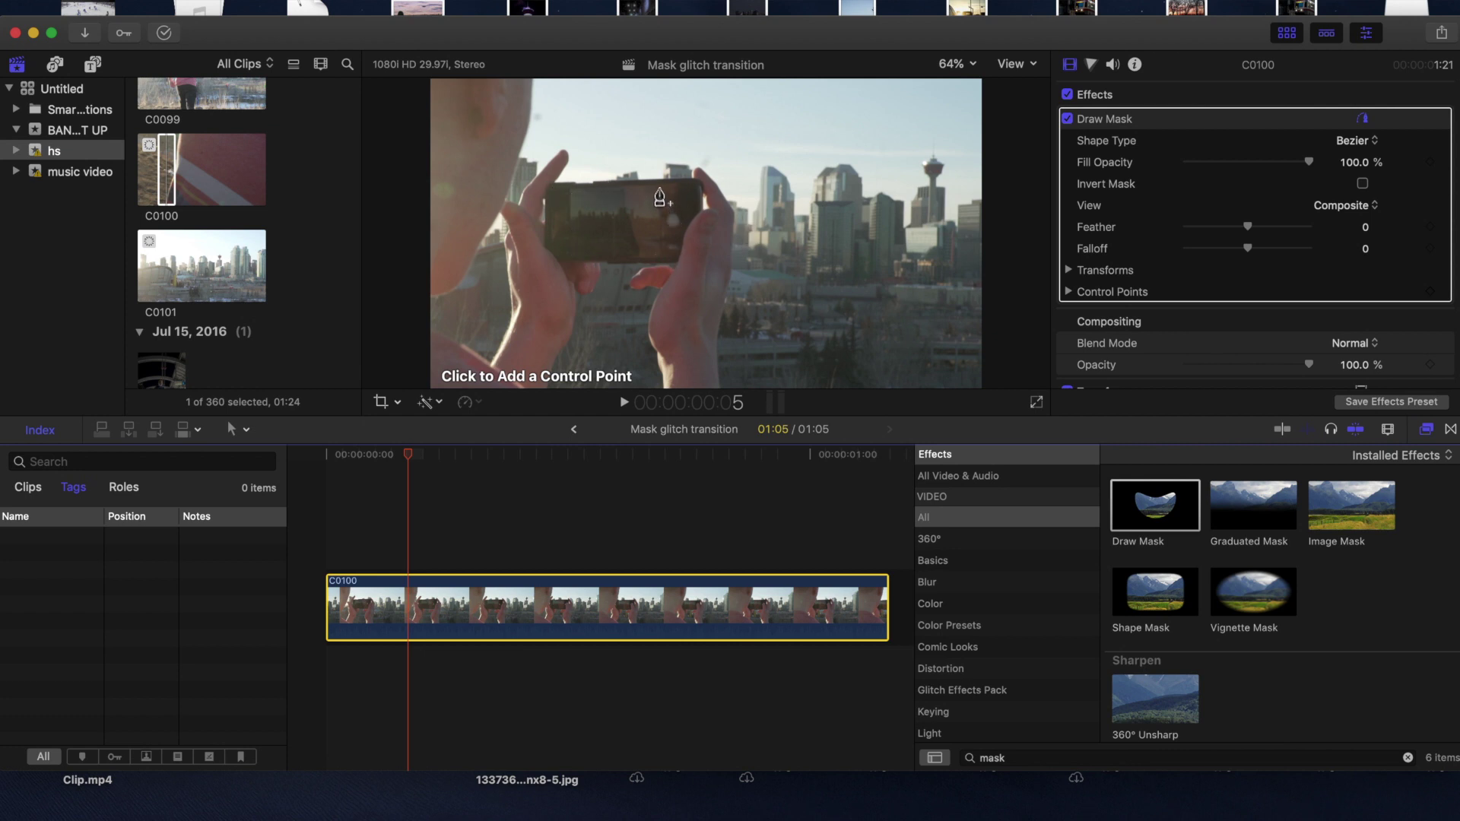
Step: Outline the phone screen with a four-point Draw Mask, invert it, and feather it to 9.0
left_click(658, 186)
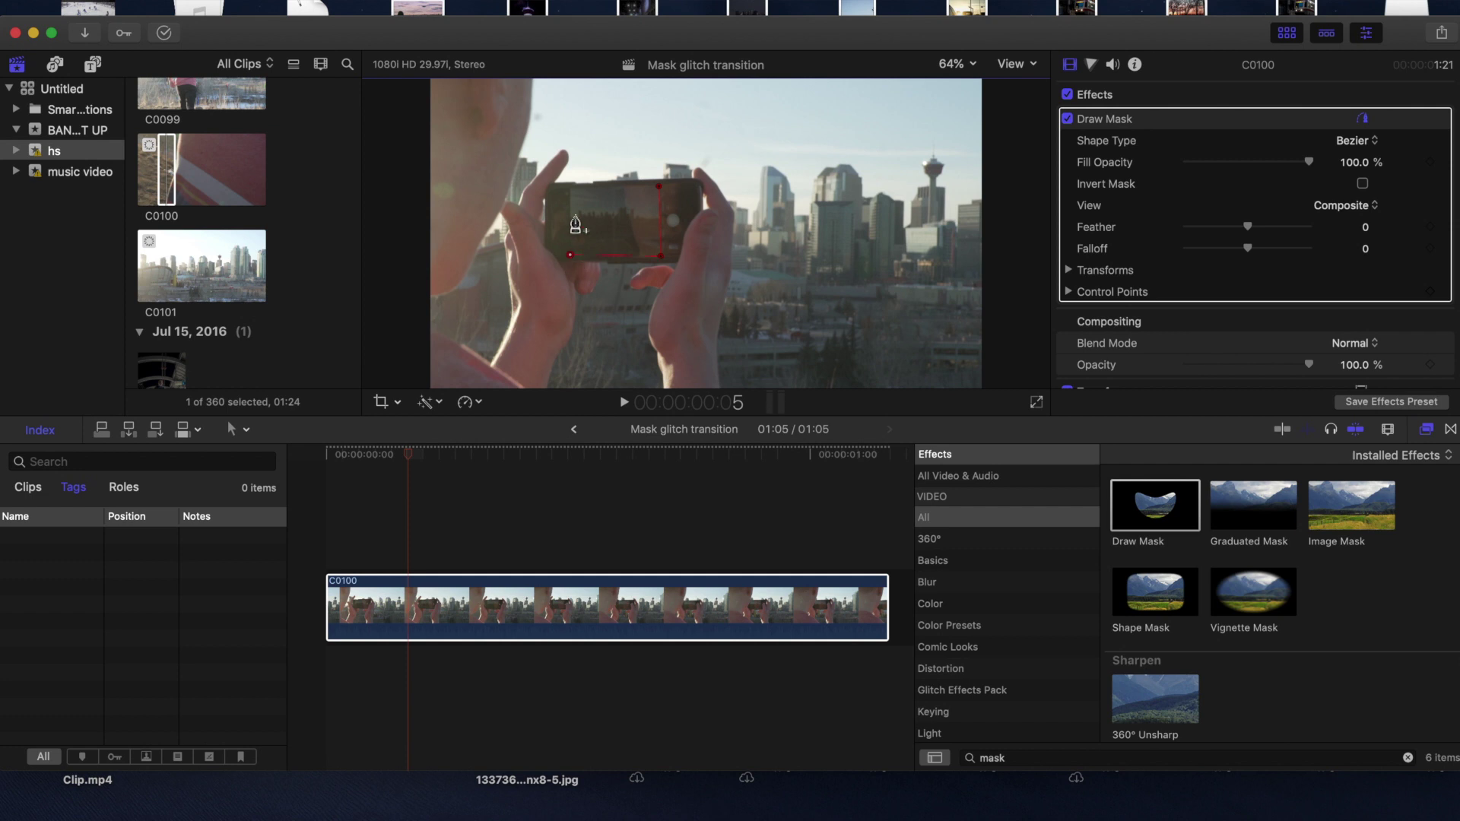
left_click(659, 187)
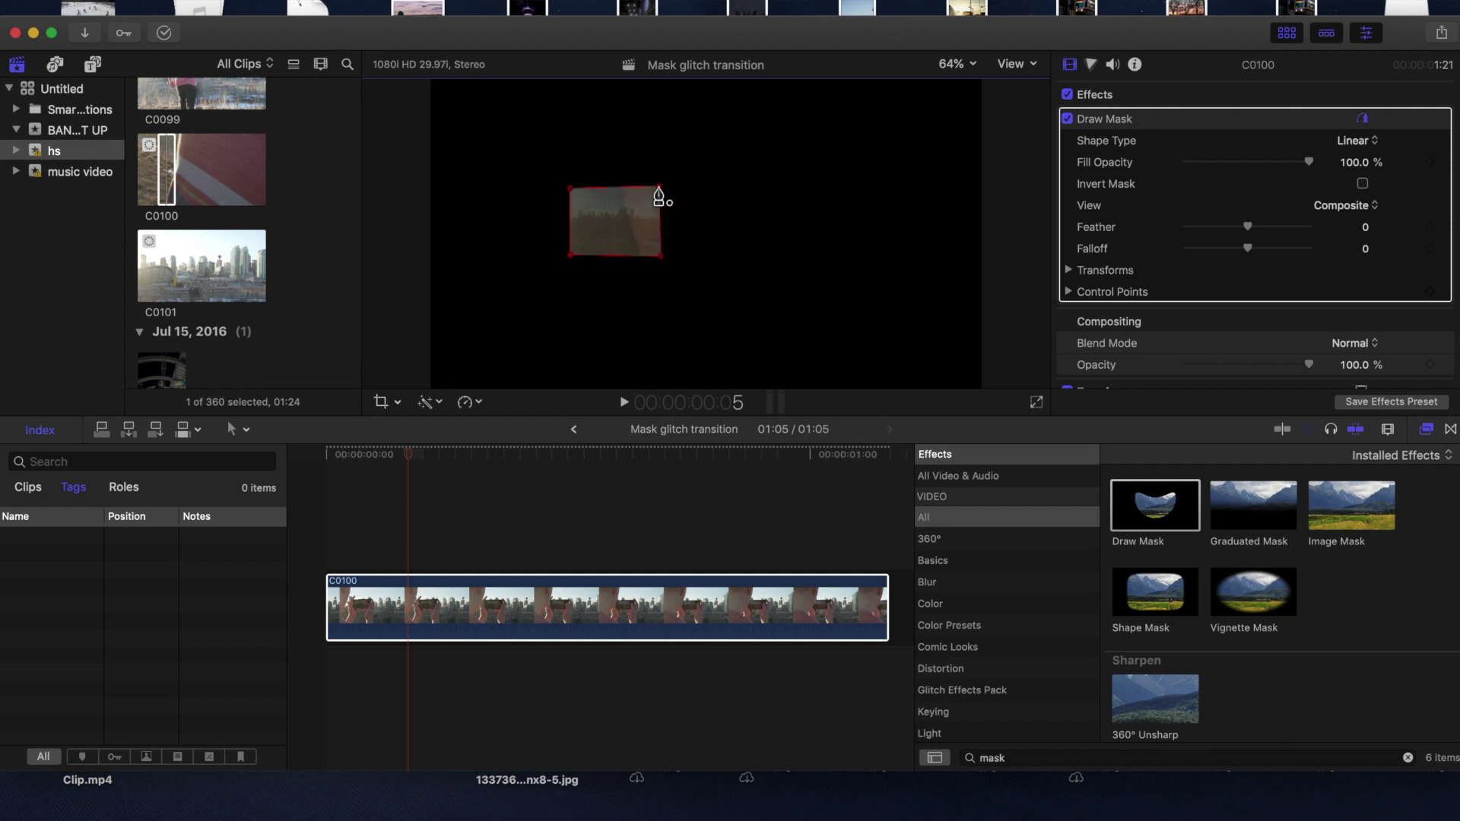
left_click(1362, 184)
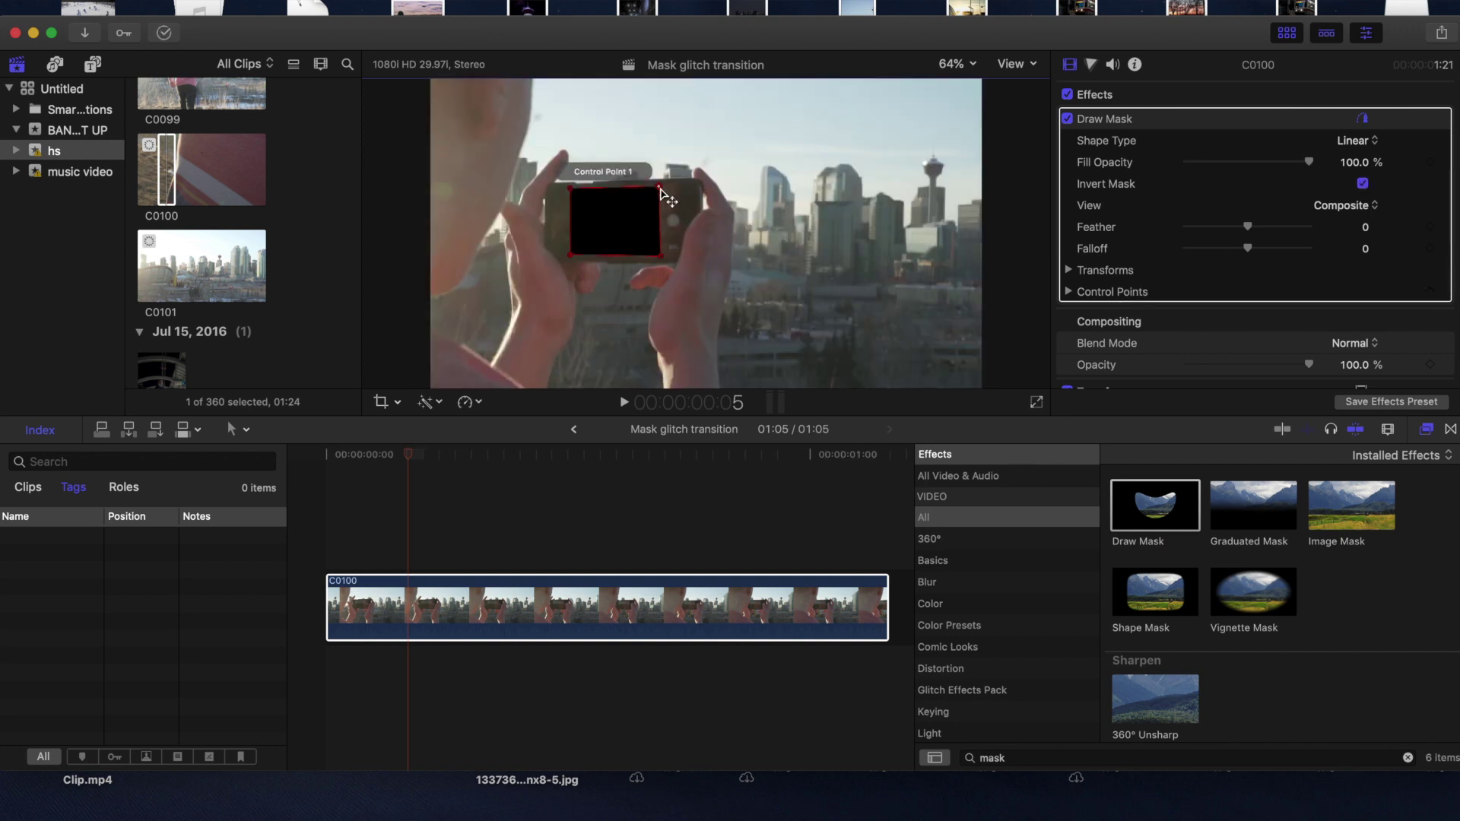
left_click_drag(664, 191, 659, 187)
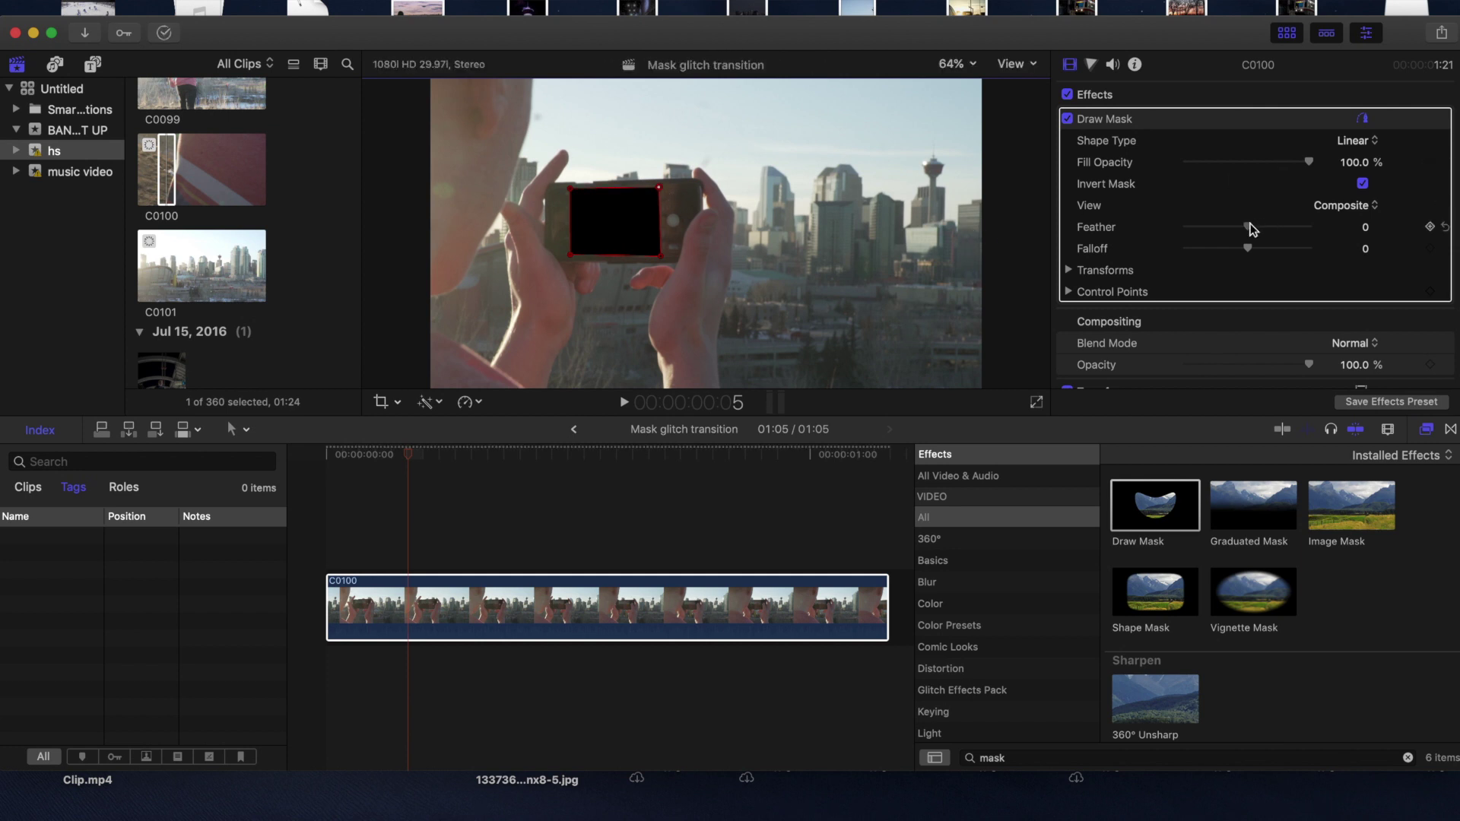
left_click_drag(1251, 229, 1258, 232)
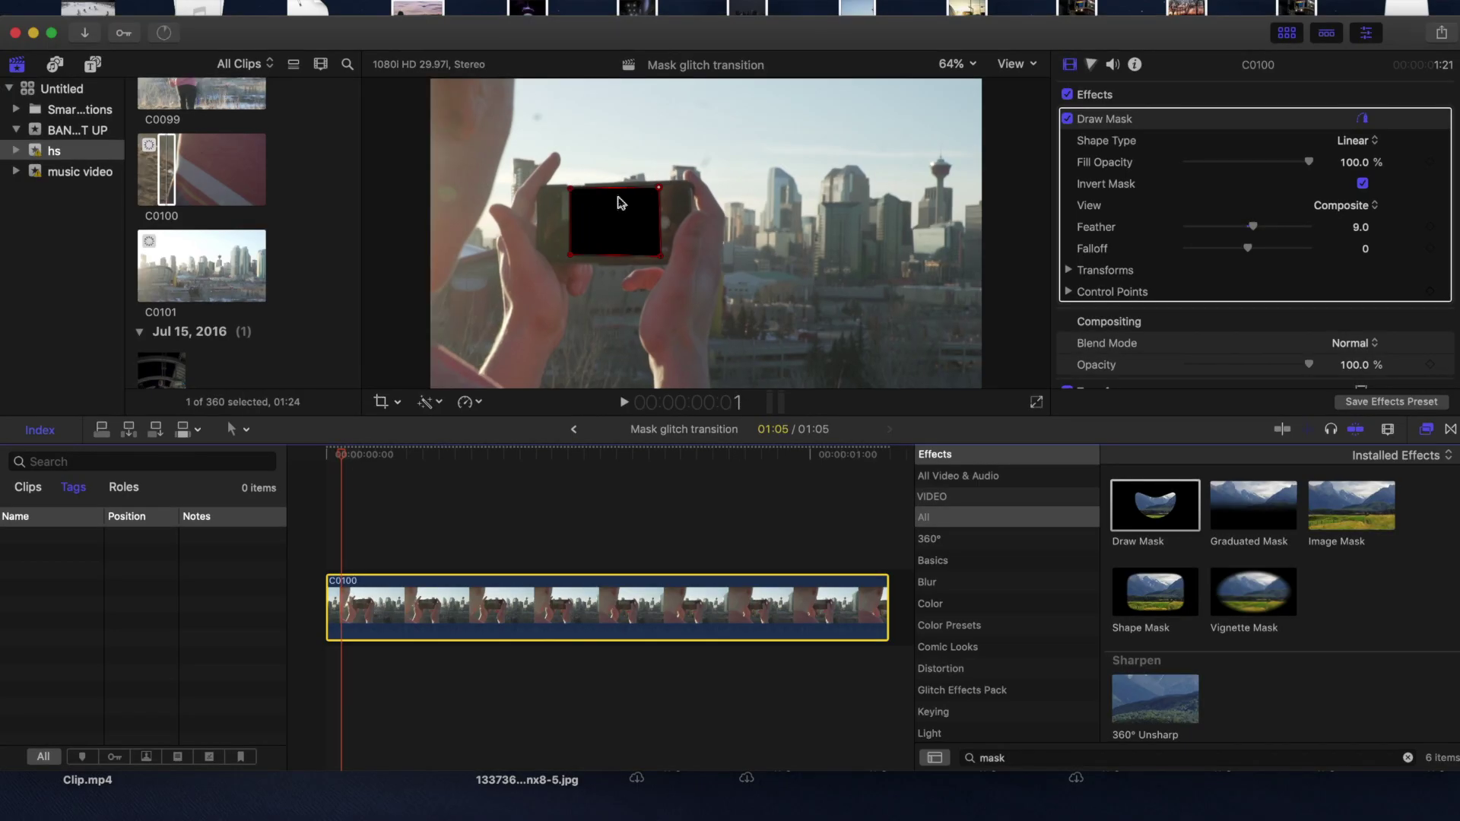
left_click_drag(620, 201, 610, 221)
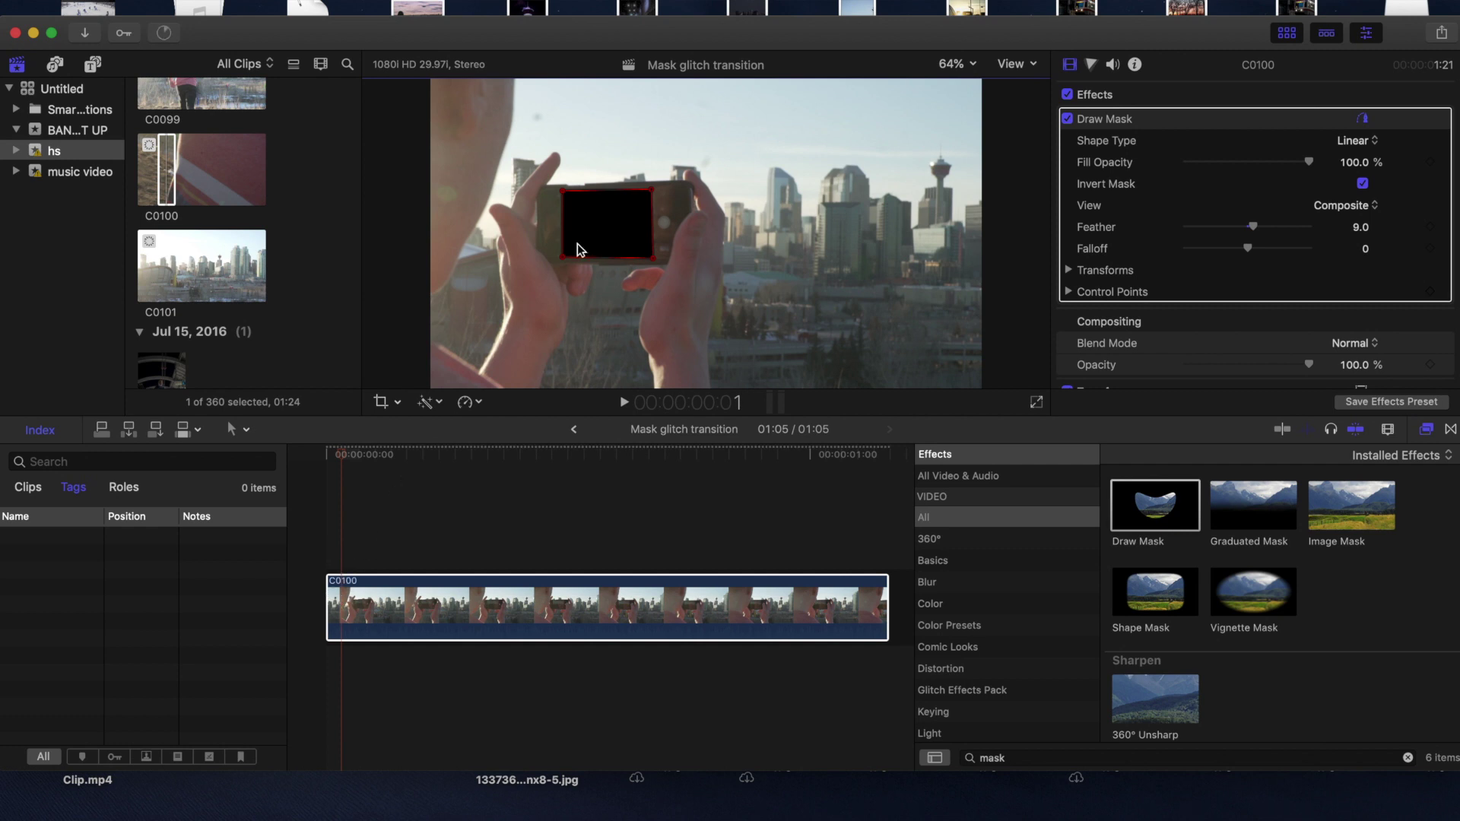
left_click(371, 490)
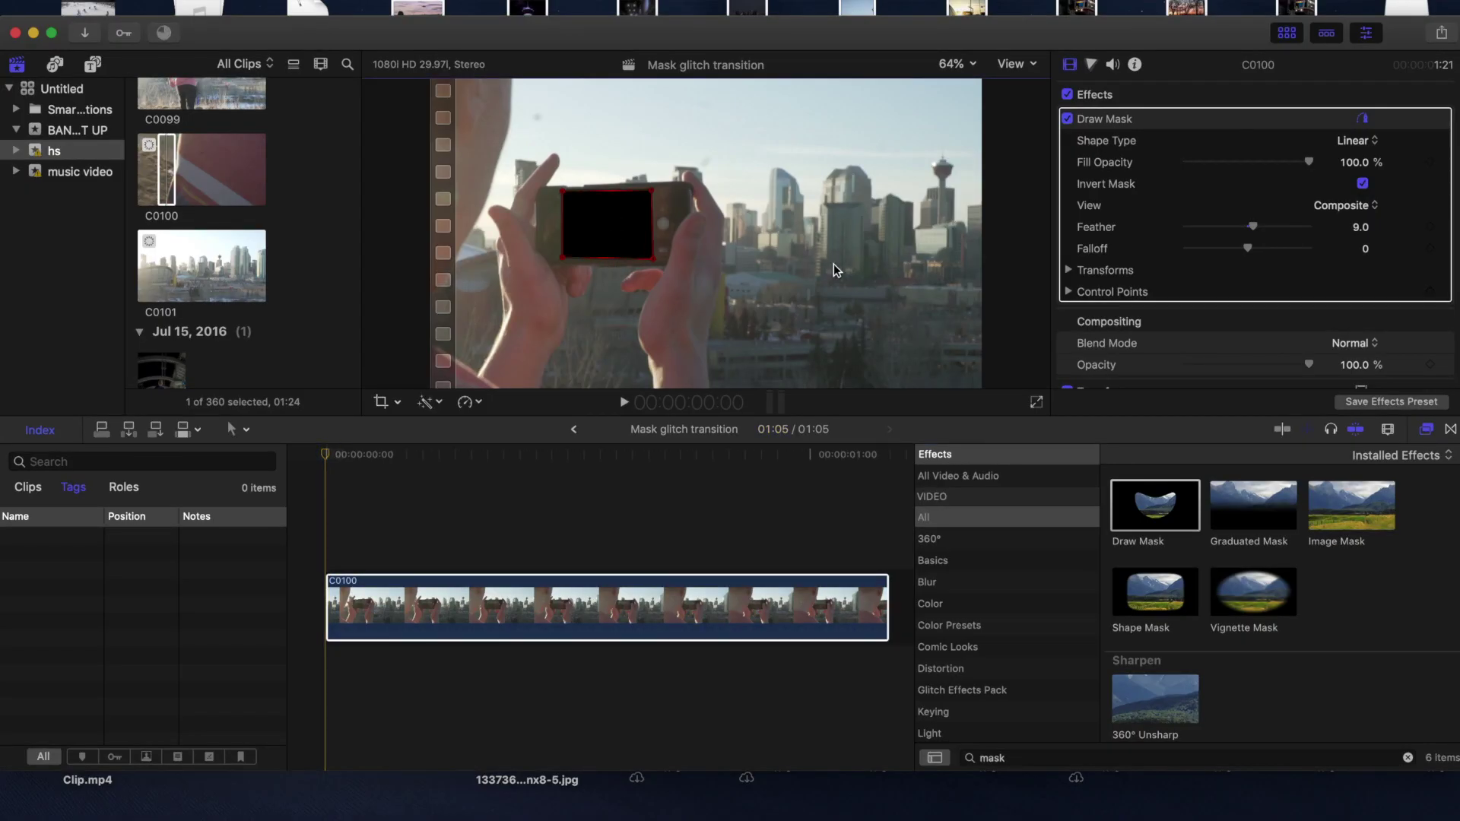
Step: Expand the mask's Control Points and Transforms and start keyframing its position on the phone screen
left_click(1070, 293)
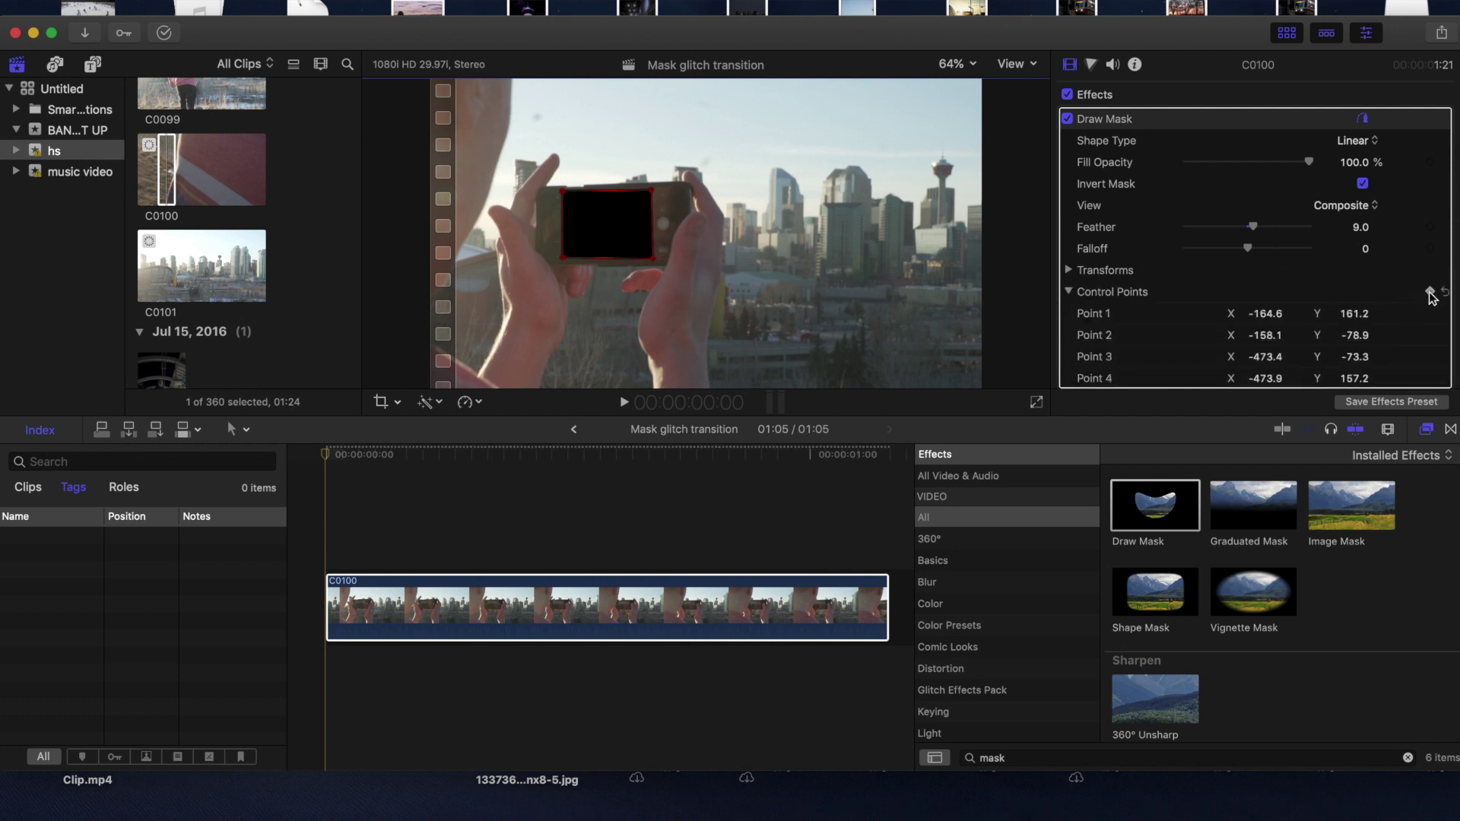
left_click(1069, 264)
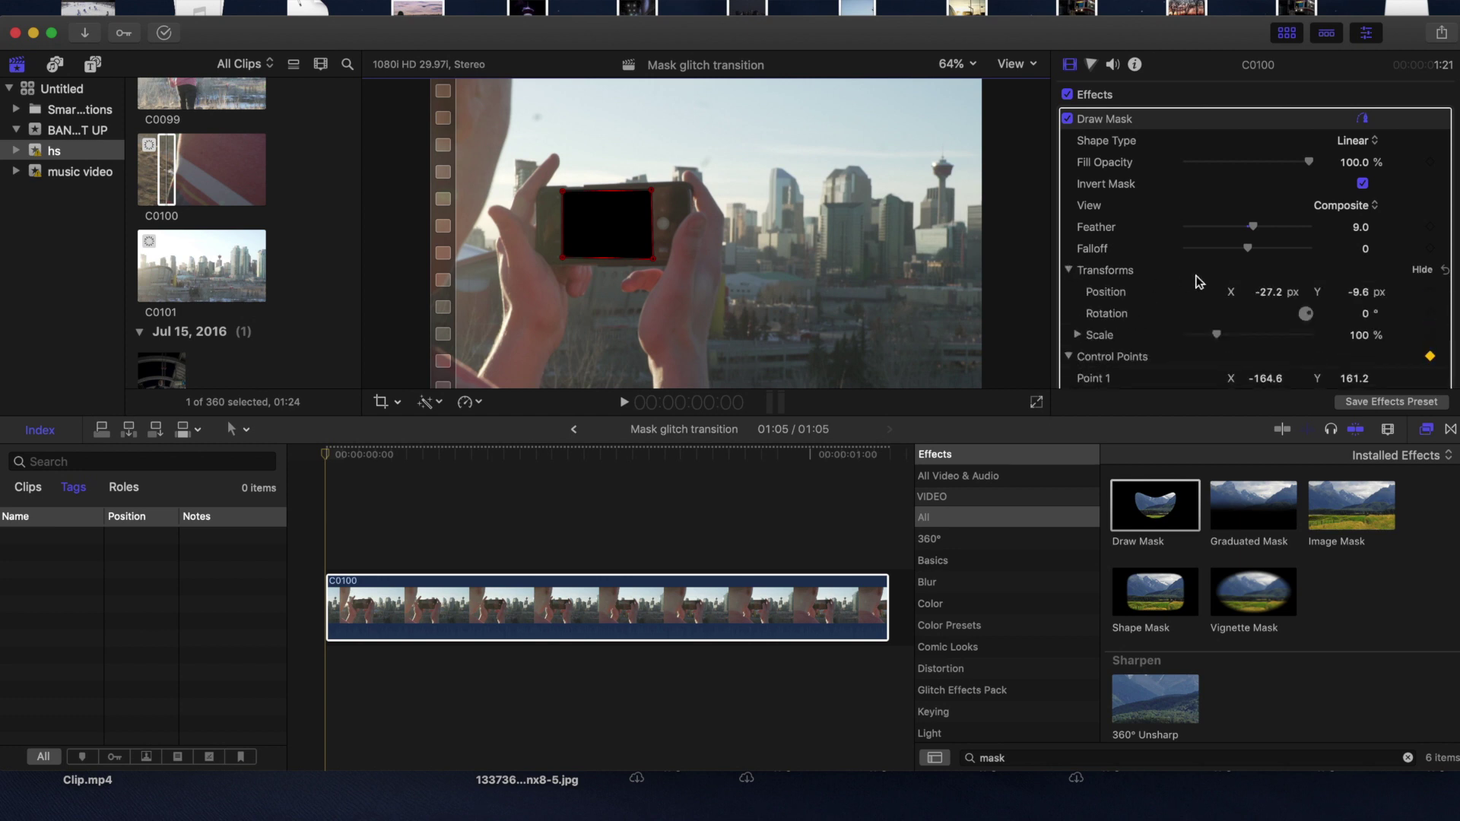
mouse_move(1439, 299)
key("Right")
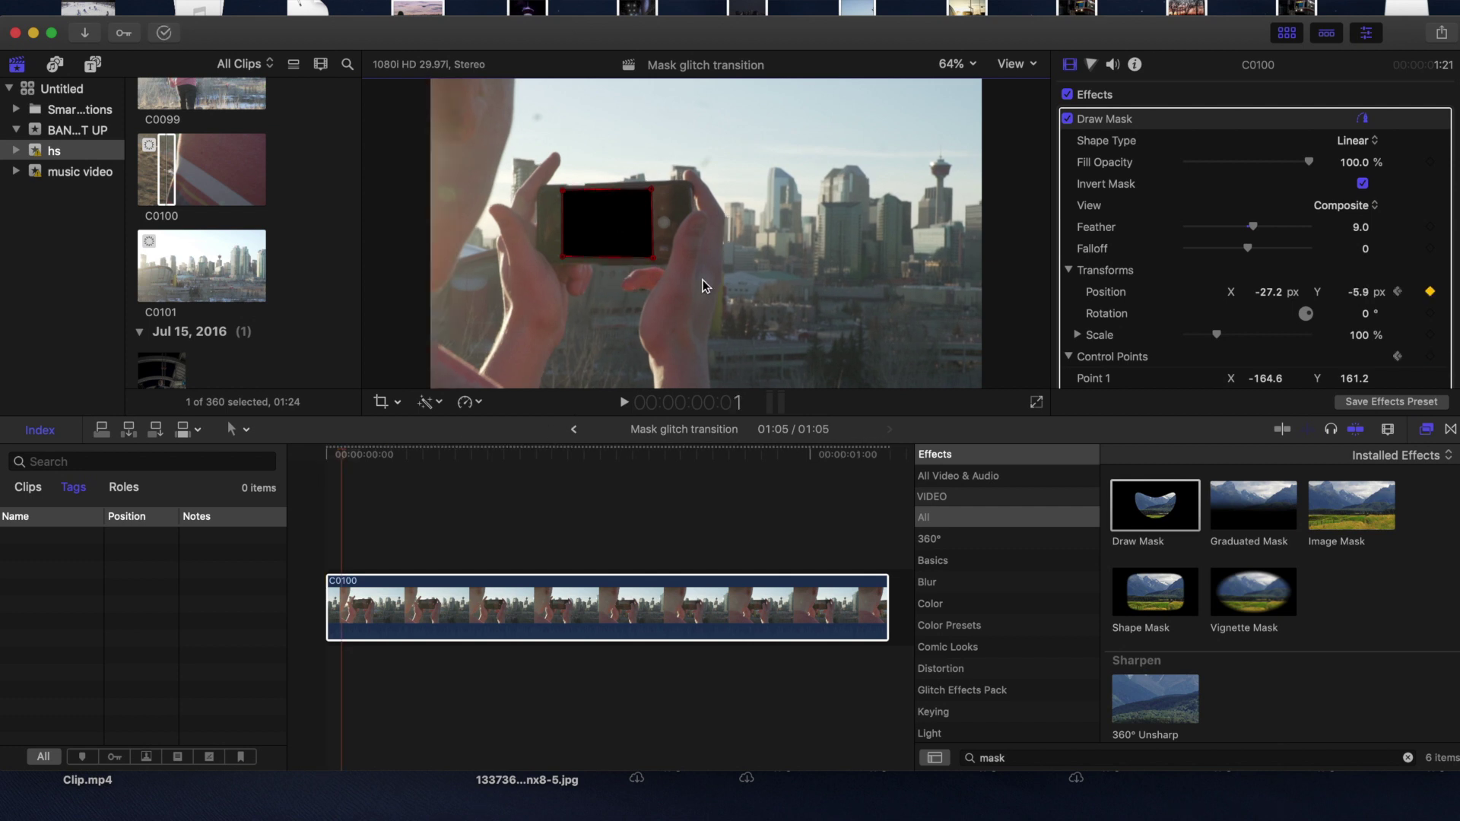
key("Right")
left_click_drag(629, 238, 633, 236)
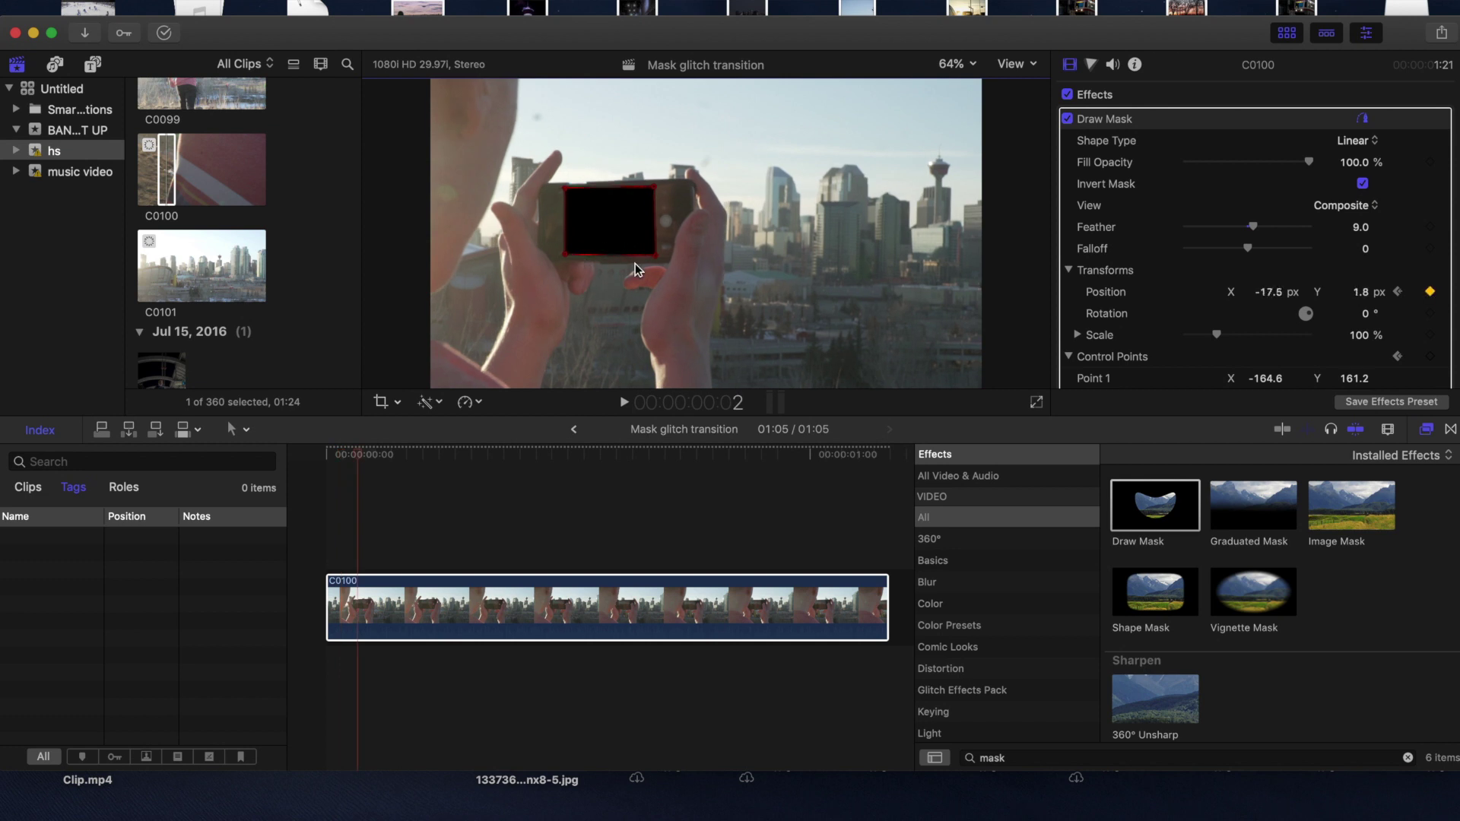
Step: Keep moving the mask frame by frame with the phone screen, then trim C0100 to 00:10
key("Right")
left_click_drag(624, 227, 627, 226)
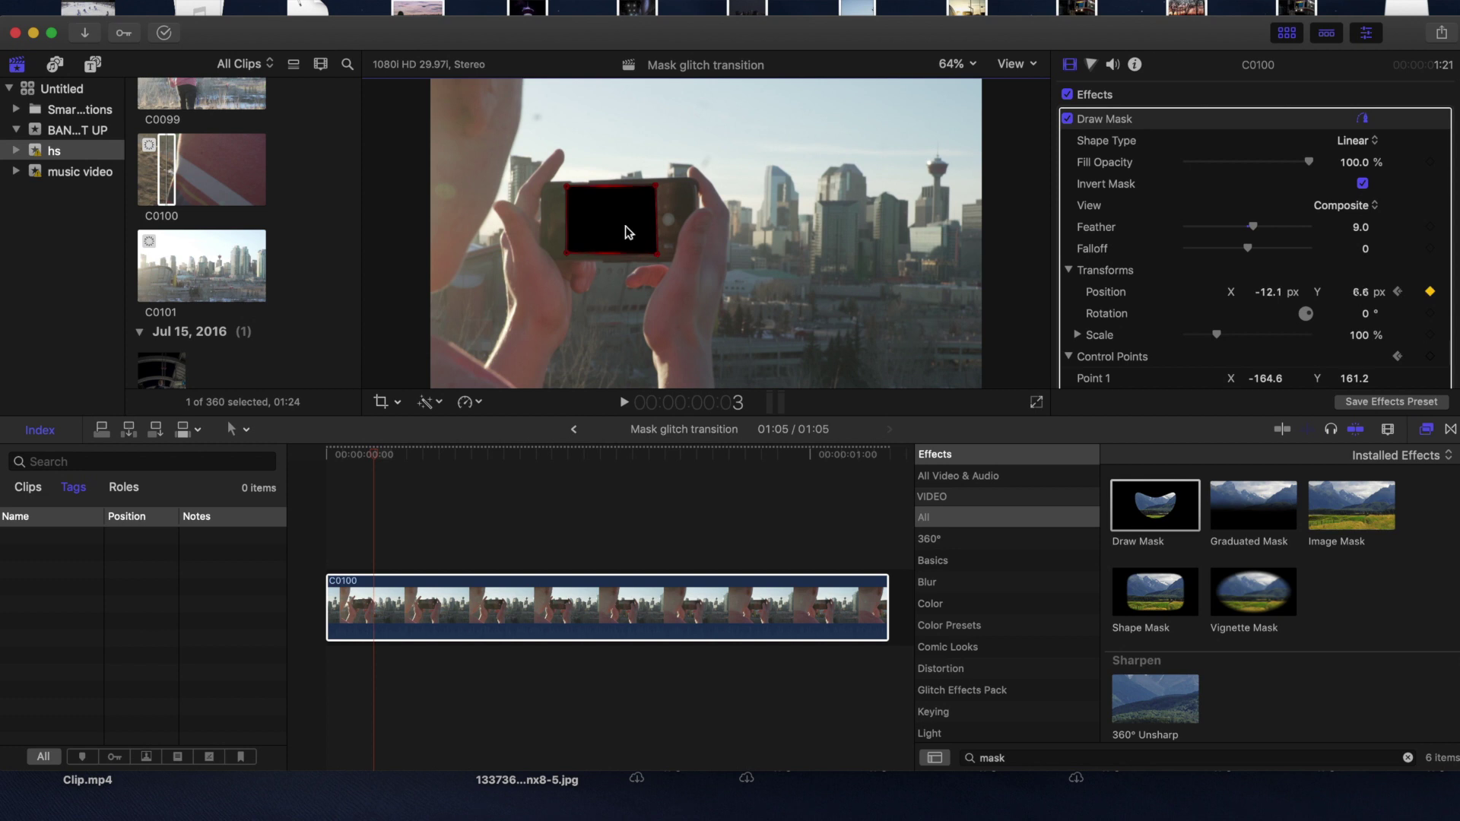
key("Right")
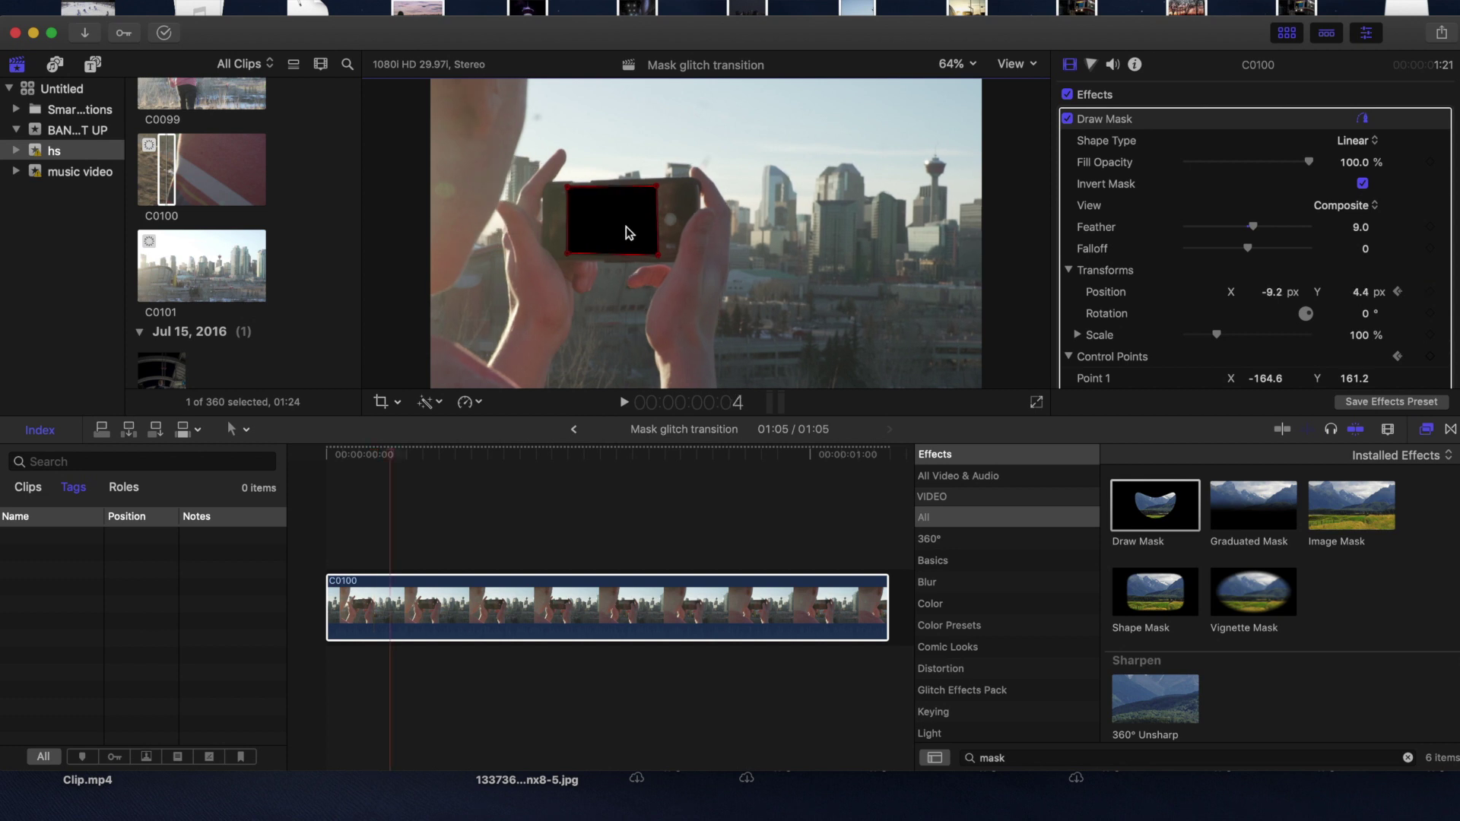
left_click_drag(626, 226, 569, 253)
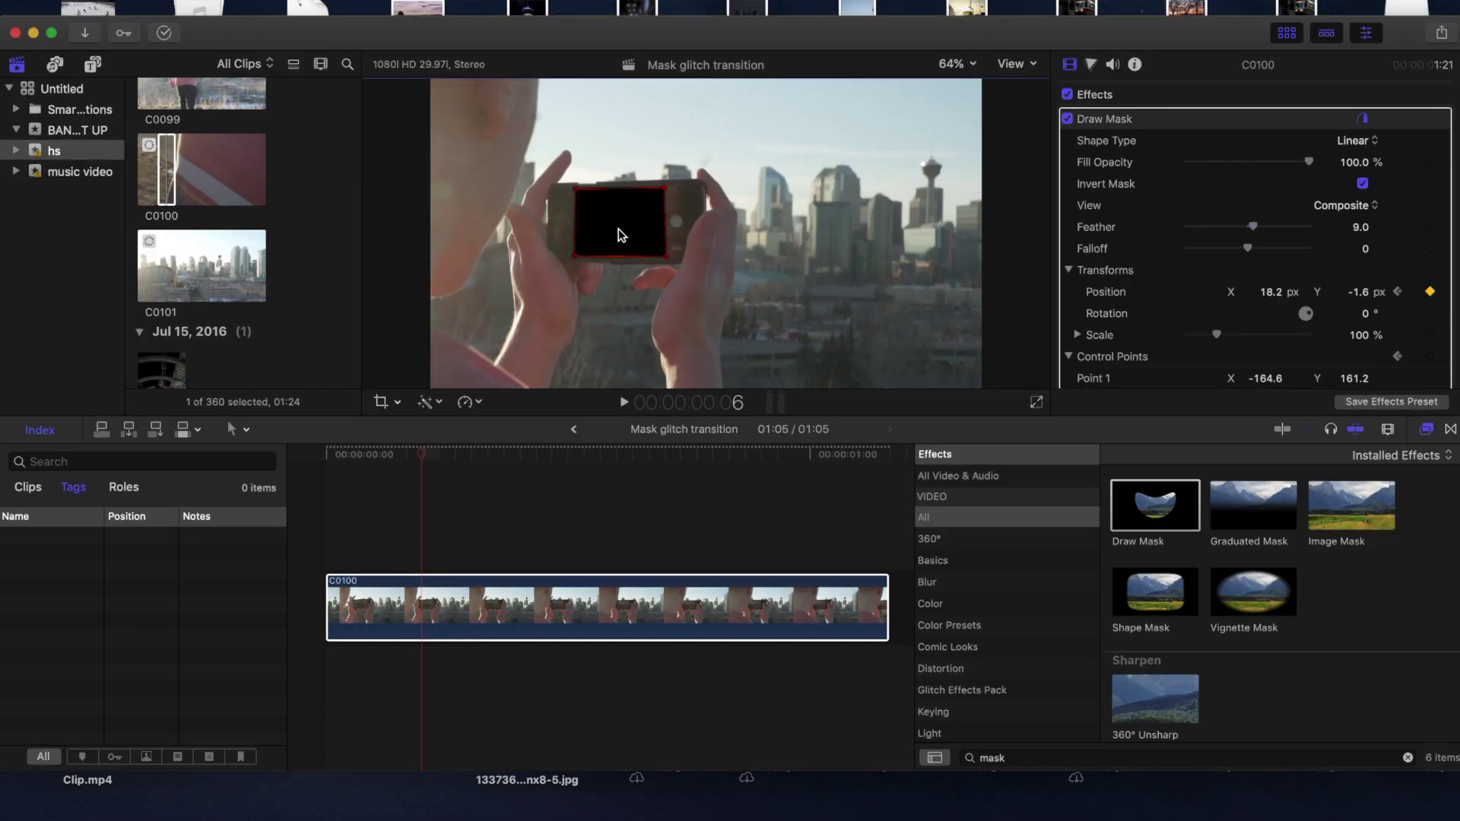
key("Right")
left_click_drag(618, 230, 620, 231)
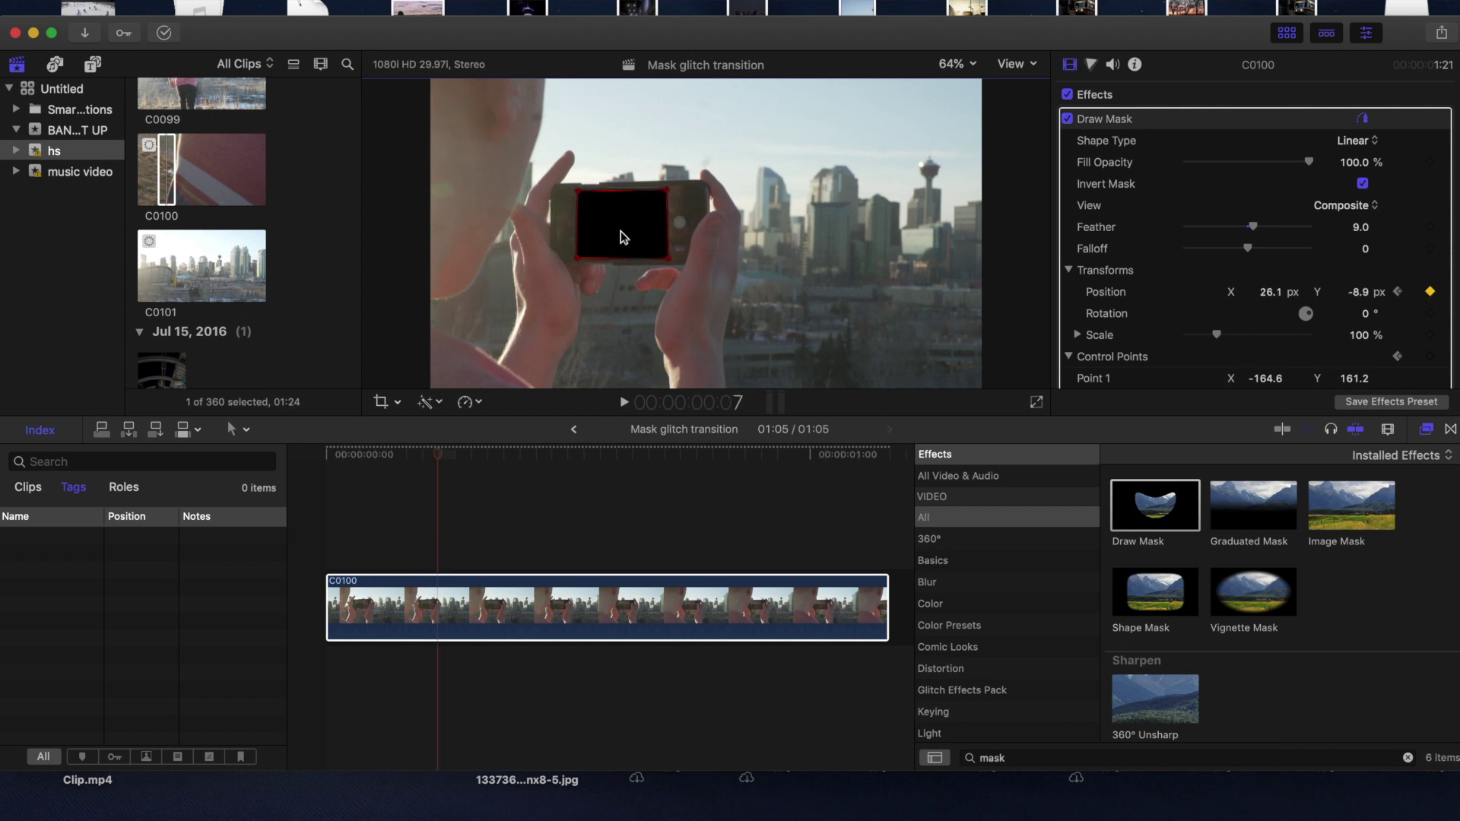
key("Right")
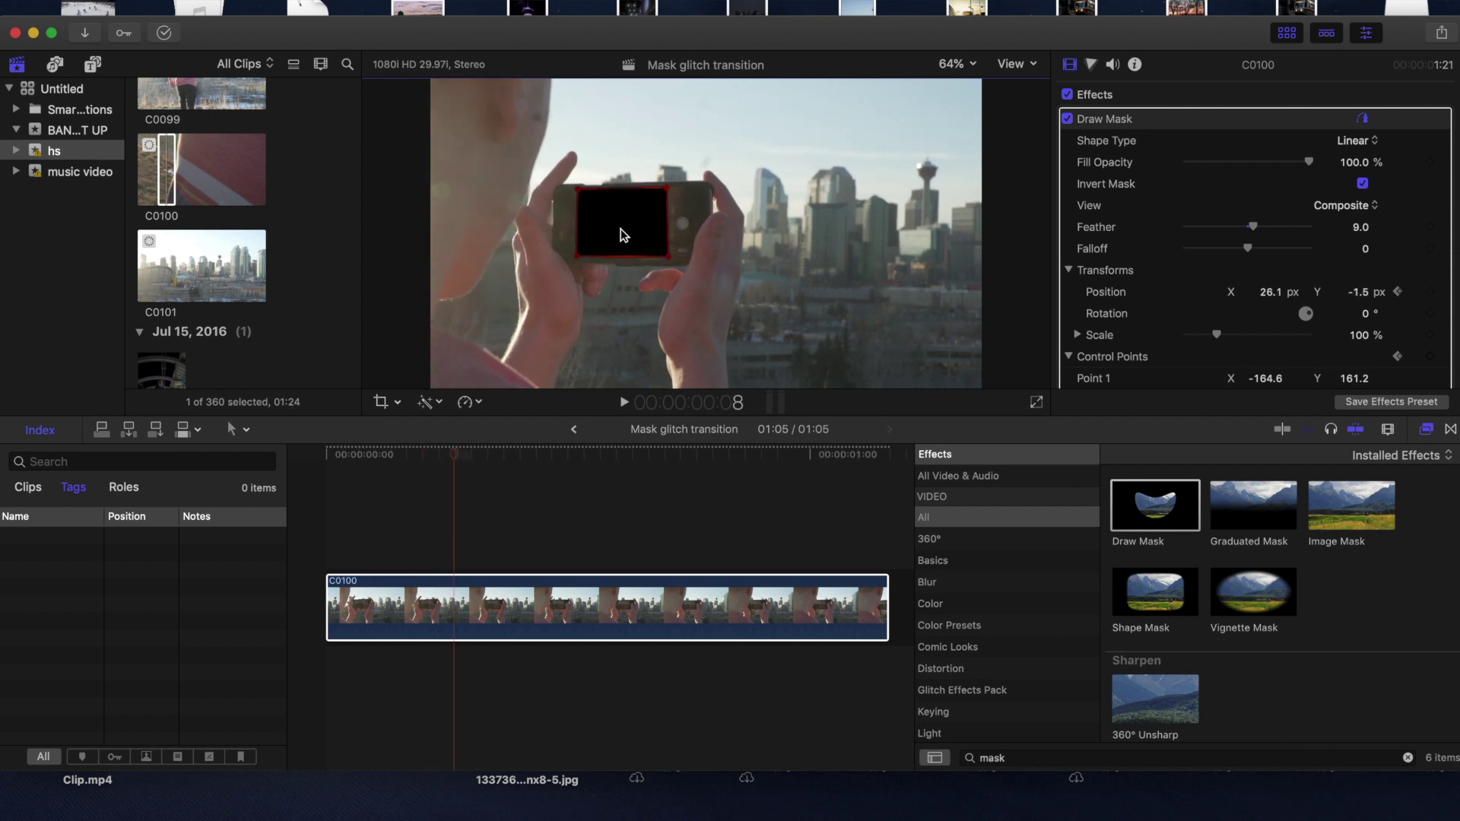
left_click_drag(620, 228, 620, 231)
key("Right")
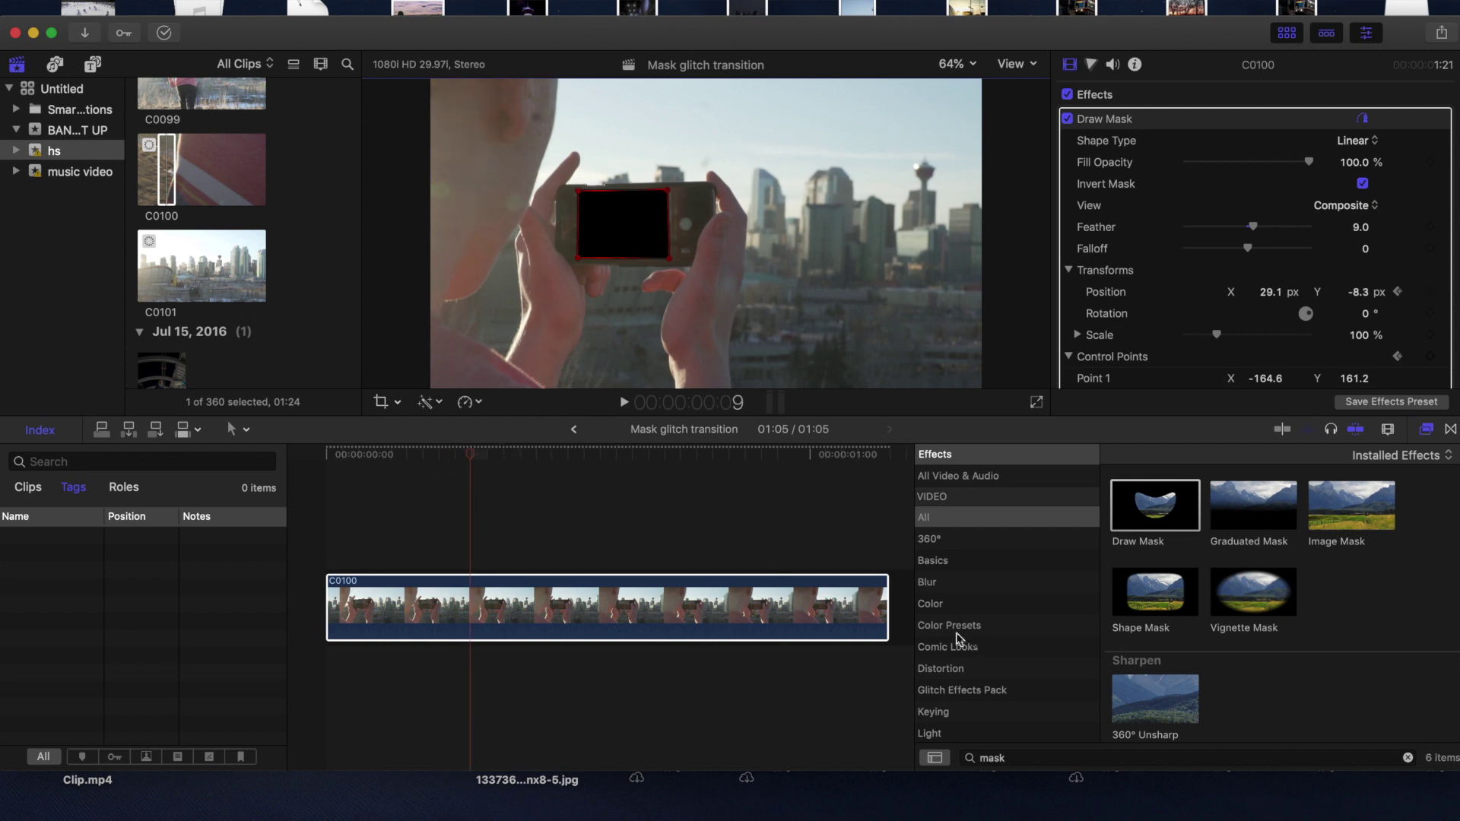
left_click_drag(883, 603, 484, 603)
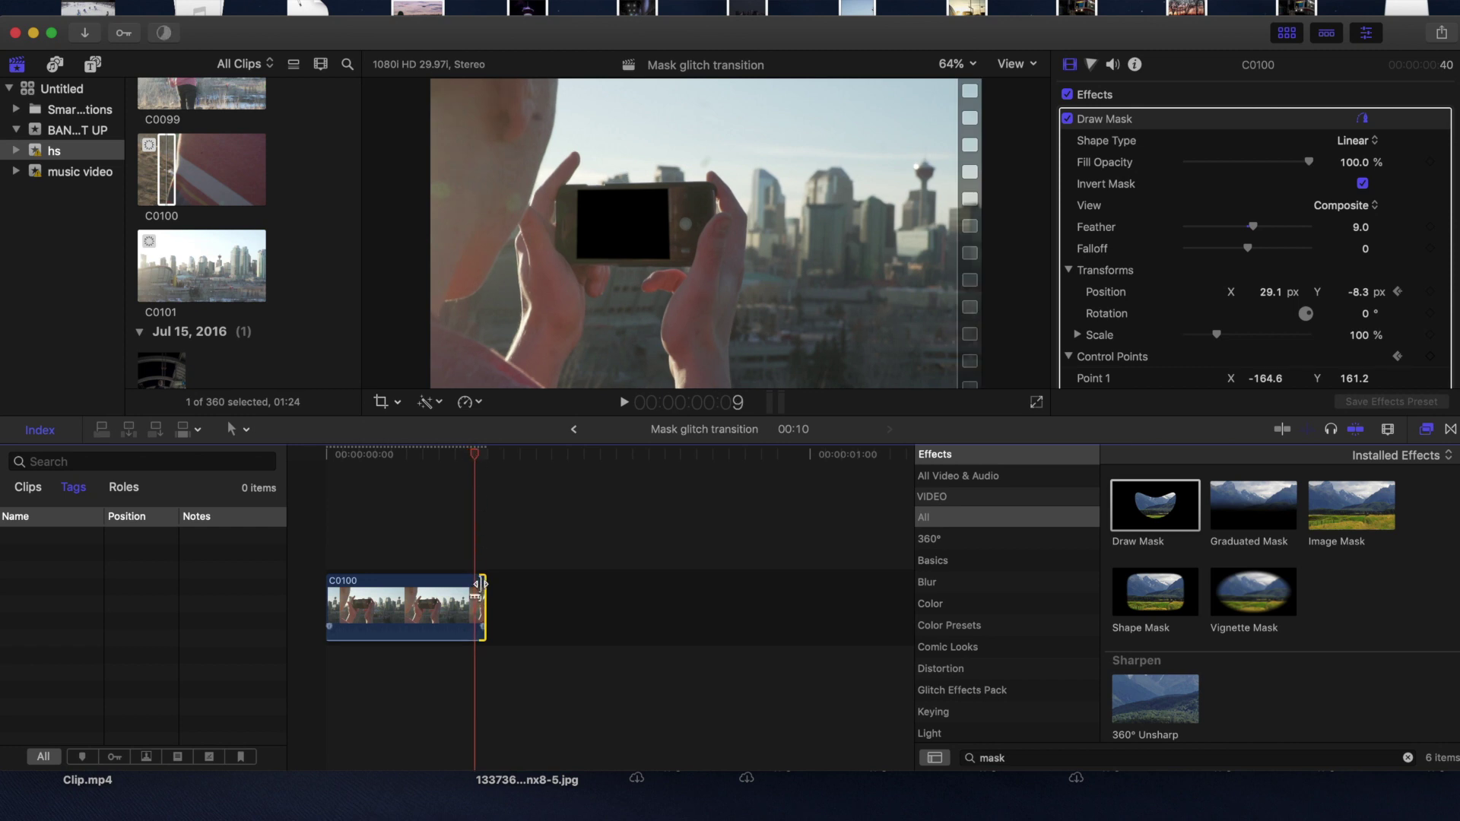
Step: Trim C0100 to 00:09, play it back, and add a 15-frame range of C0101 beneath it
left_click_drag(464, 592, 450, 593)
left_click(324, 460)
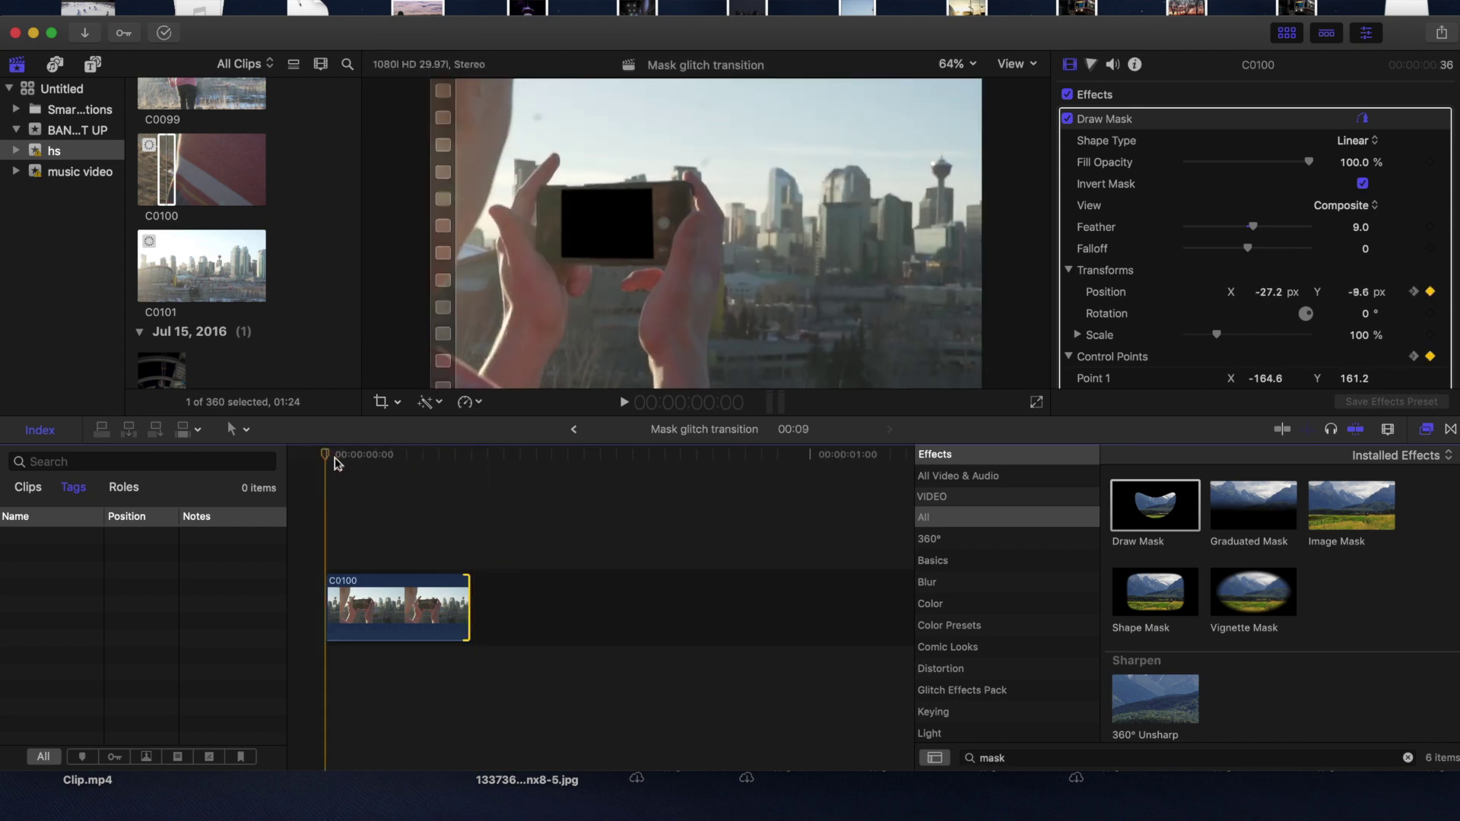
key("space")
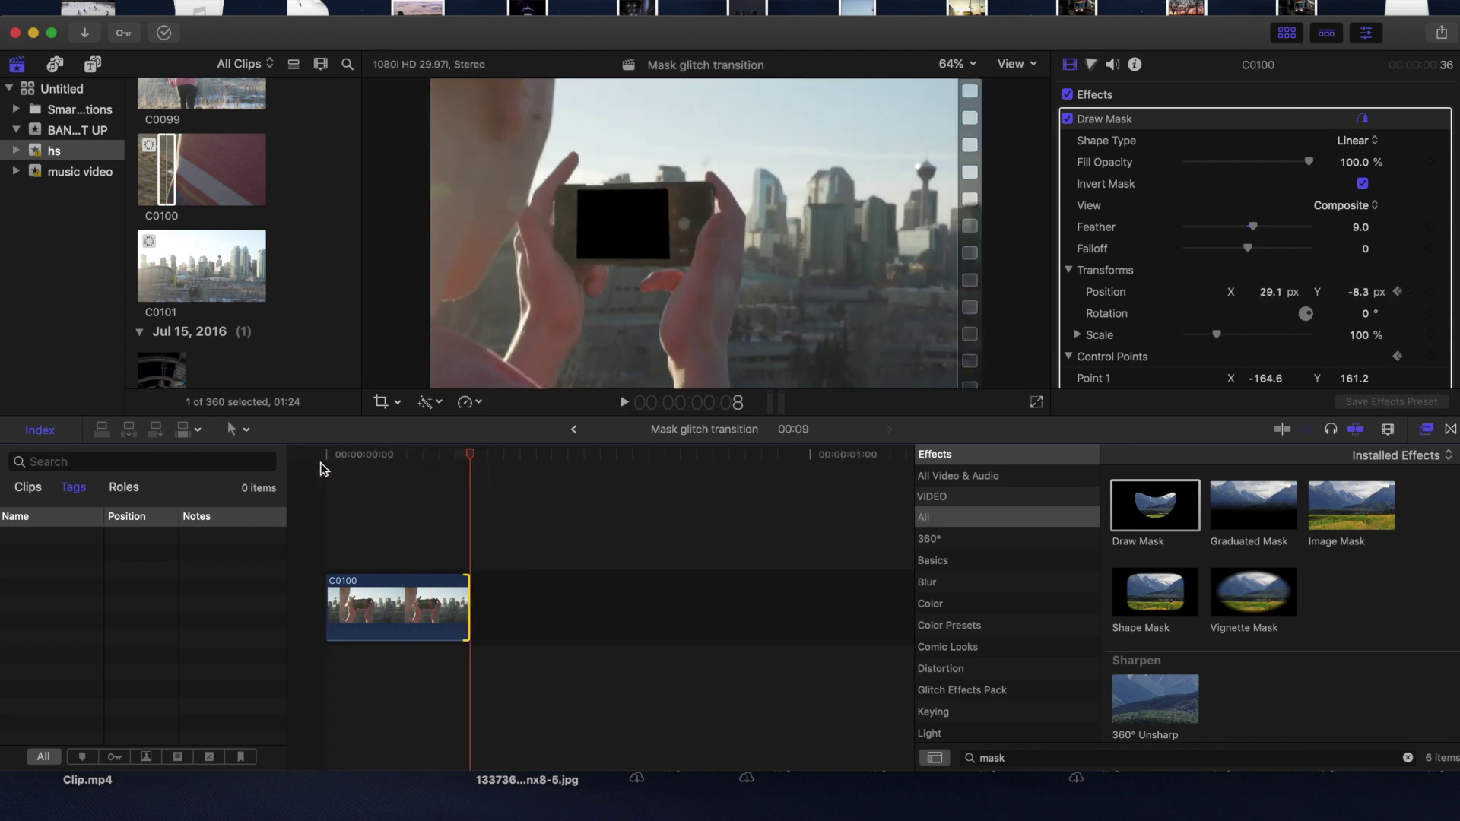
left_click(321, 523)
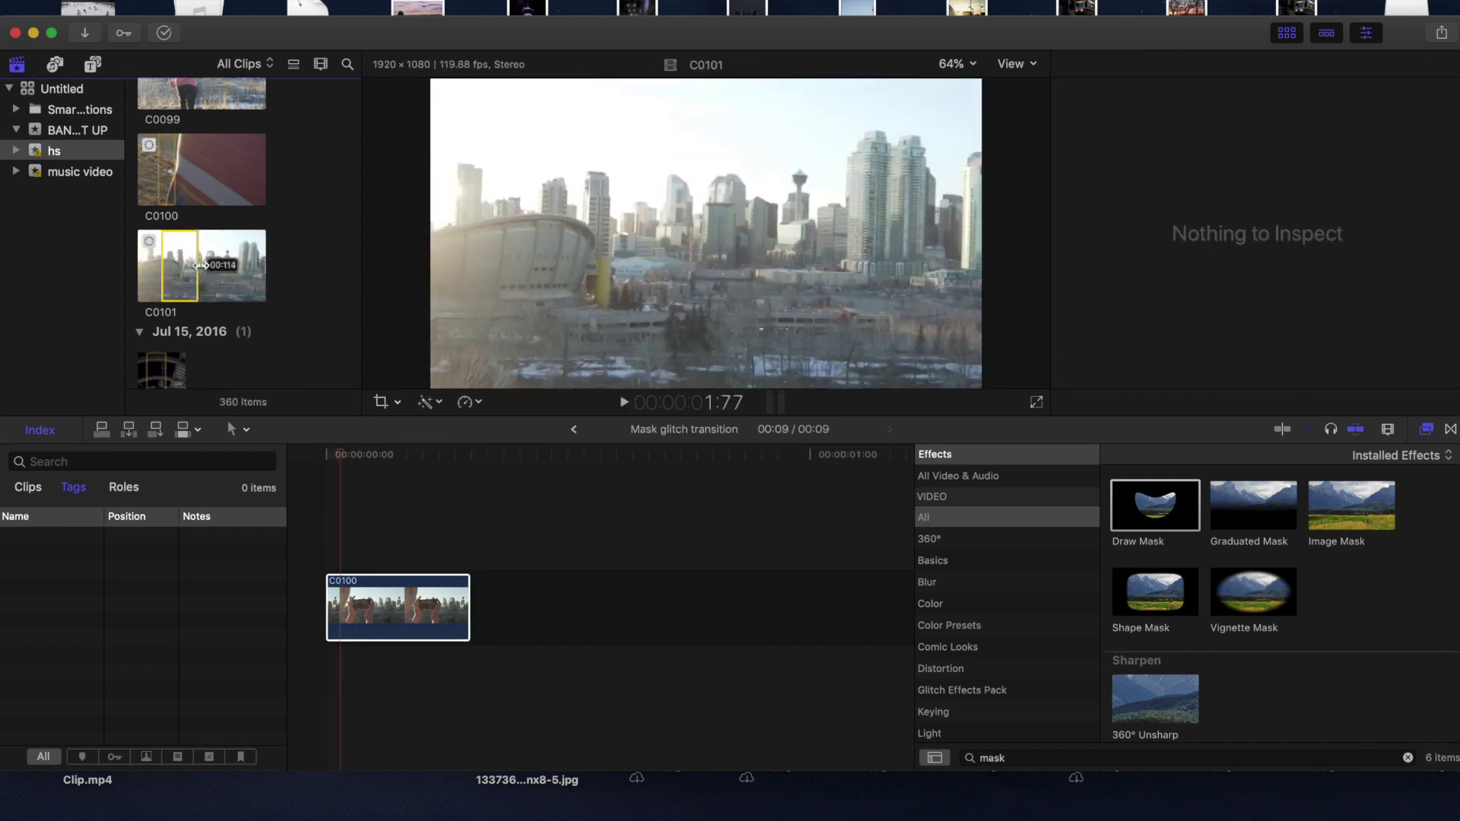
left_click_drag(215, 262, 450, 677)
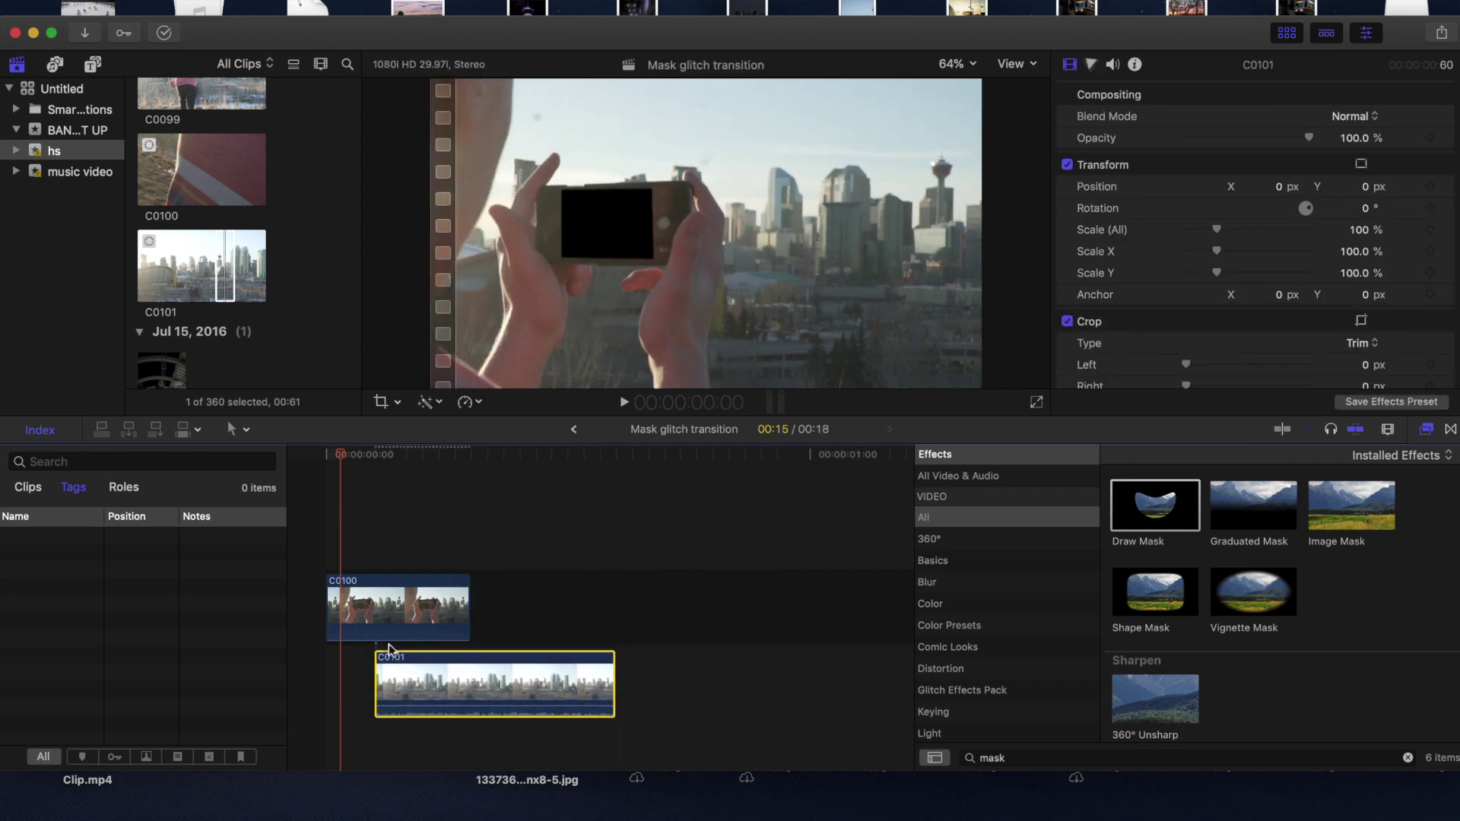
Step: Nudge clip C0101 a frame later so the project runs to 00:19, then play it back
left_click_drag(340, 454, 375, 460)
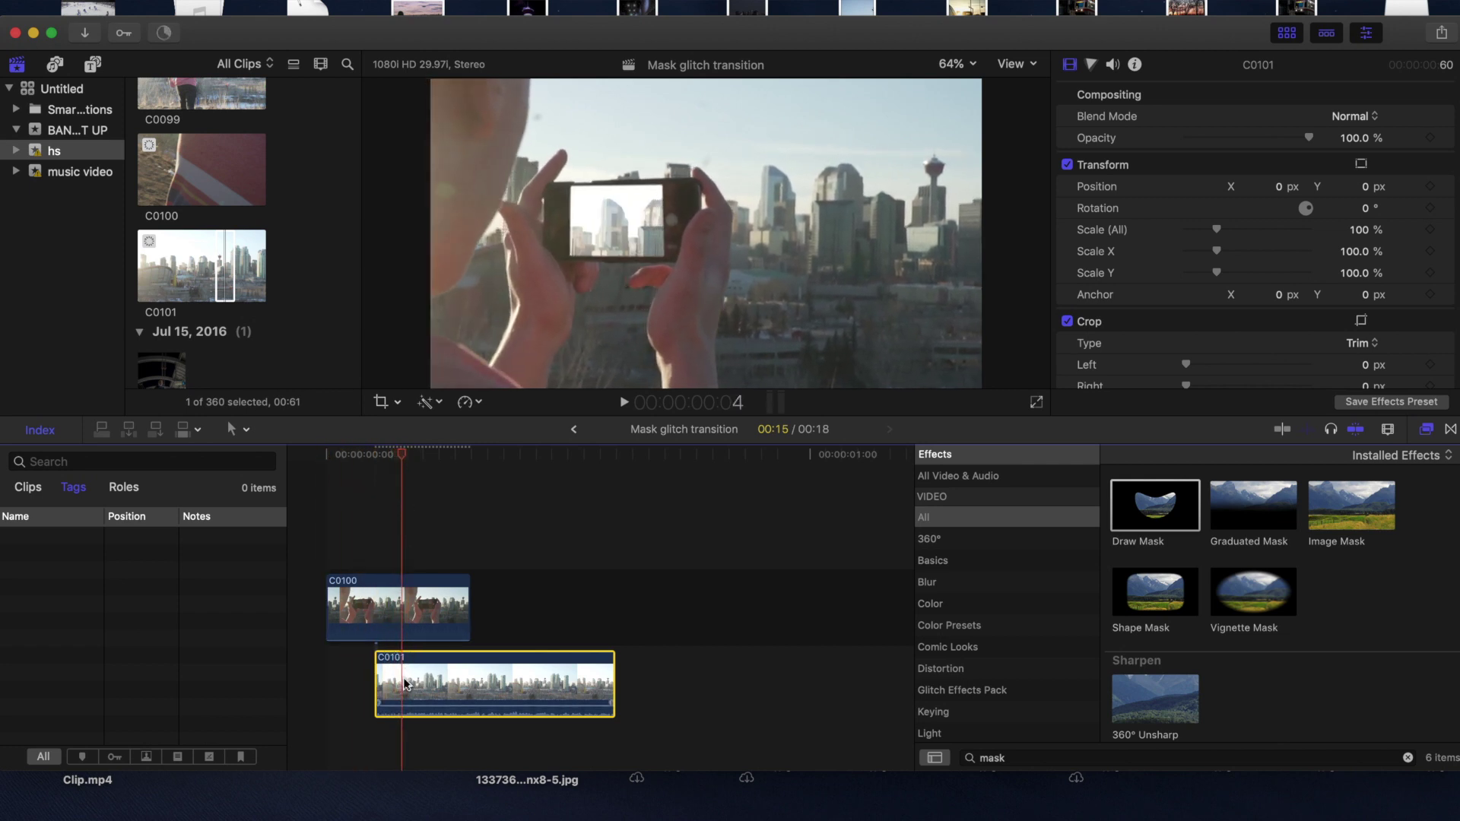
mouse_move(405, 684)
left_mouse_down()
mouse_move(447, 684)
mouse_move(421, 684)
left_mouse_up()
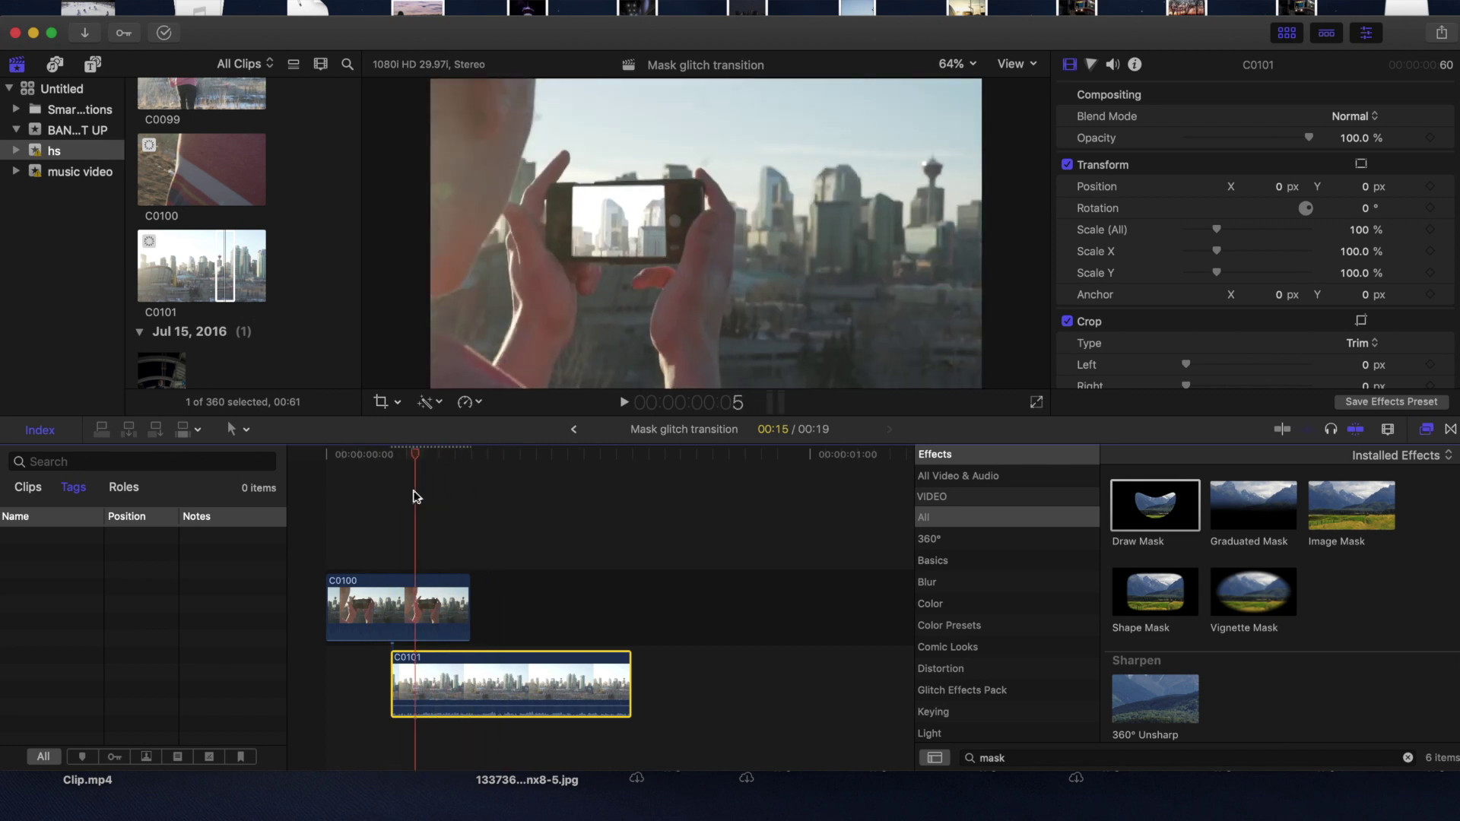
key("space")
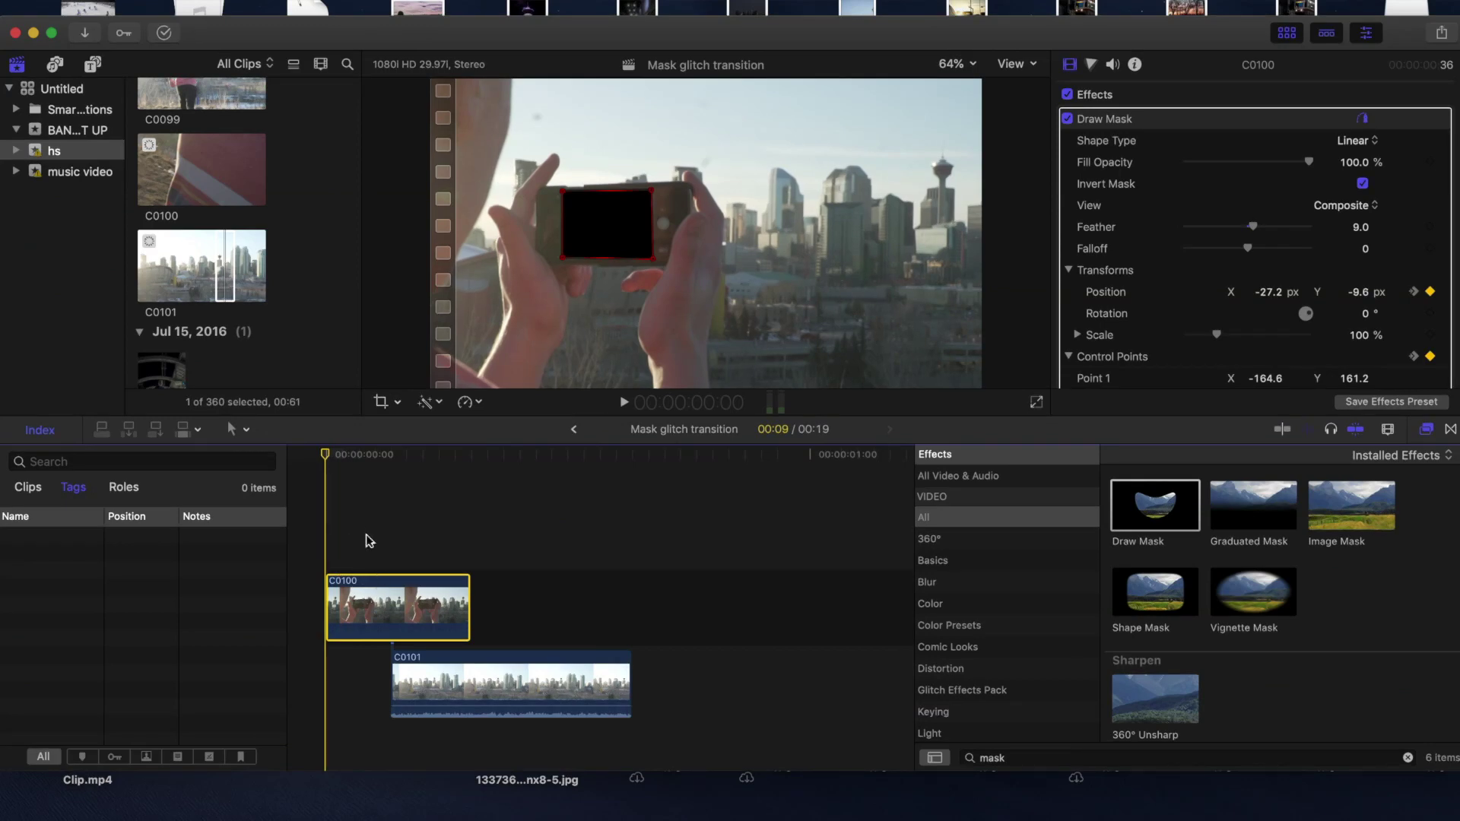
Step: Blade clip C0100 at frame 4 and select the resulting second piece
left_click_drag(326, 454, 391, 478)
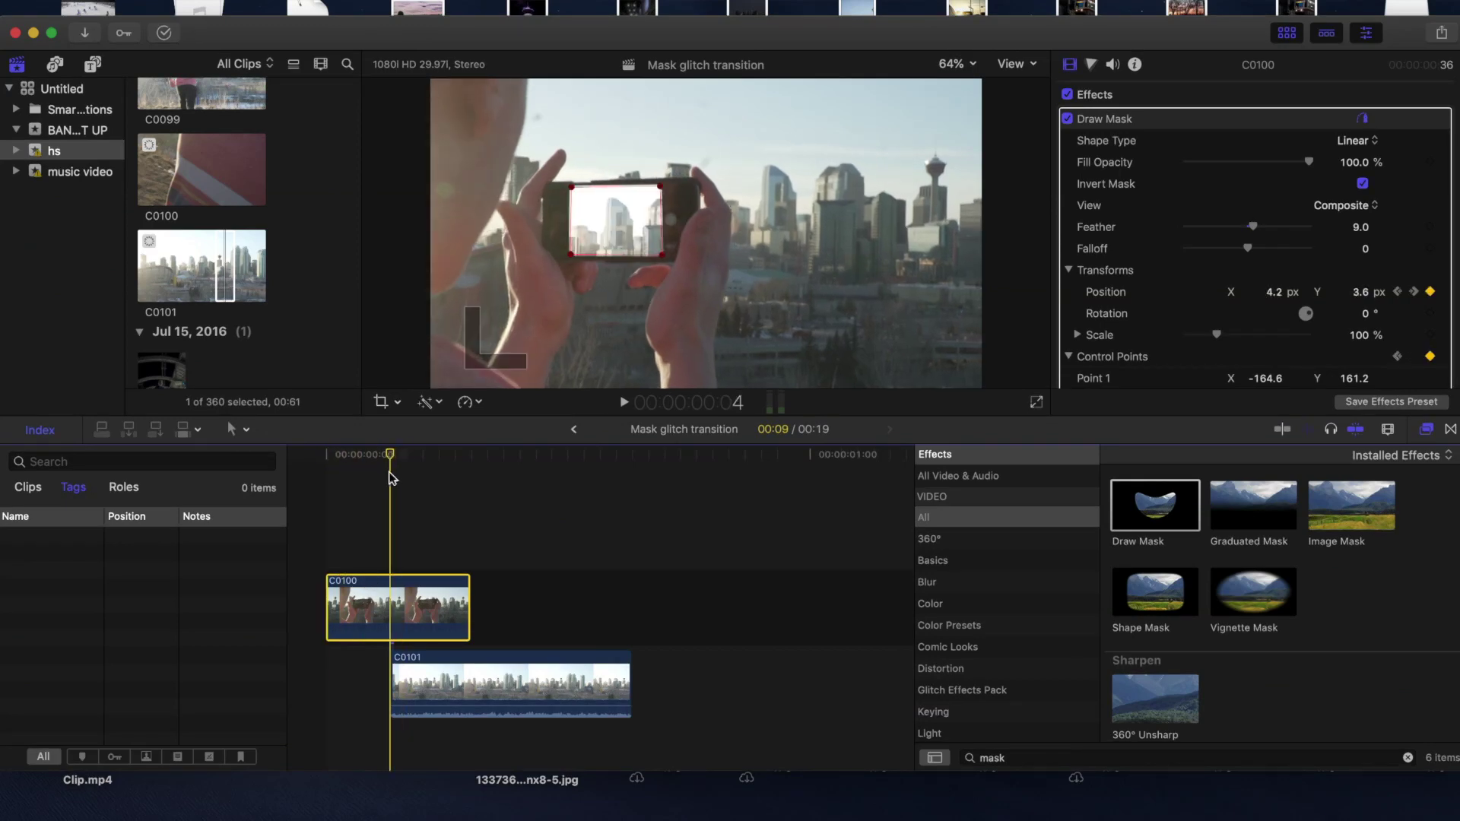
left_click(239, 430)
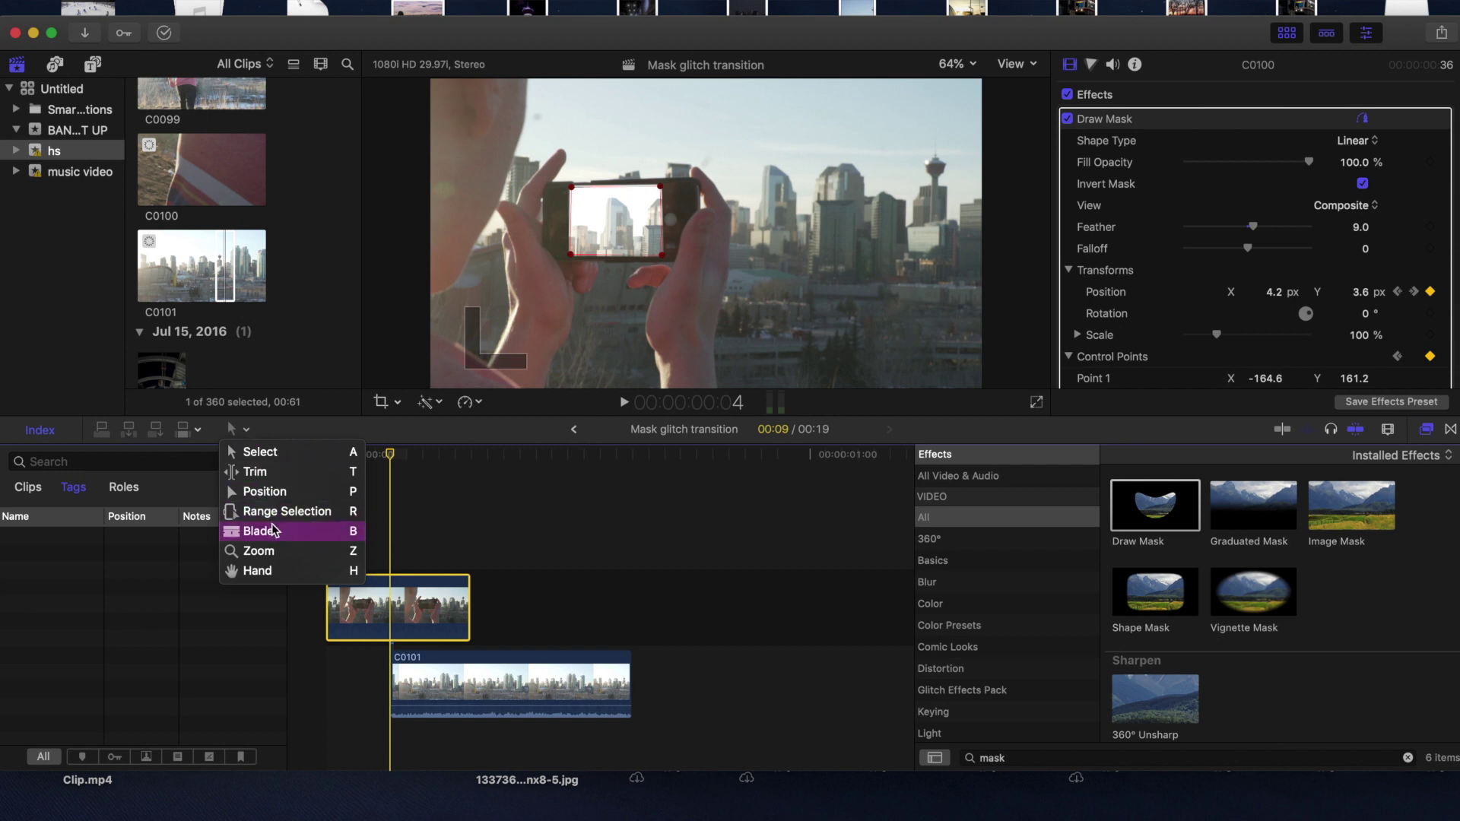
left_click(304, 527)
left_click(393, 603)
left_click(239, 430)
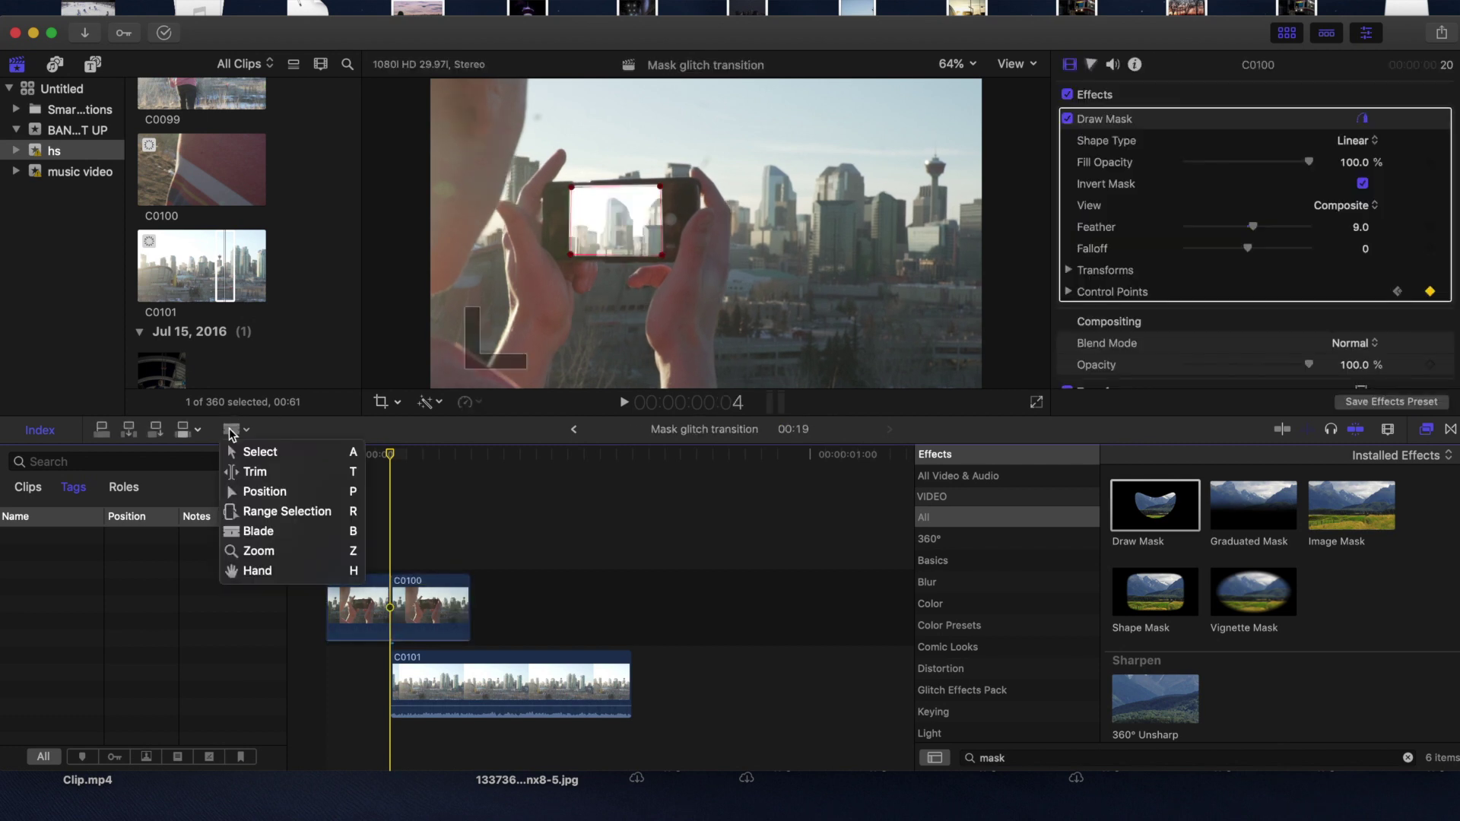
left_click(247, 453)
left_click(413, 590)
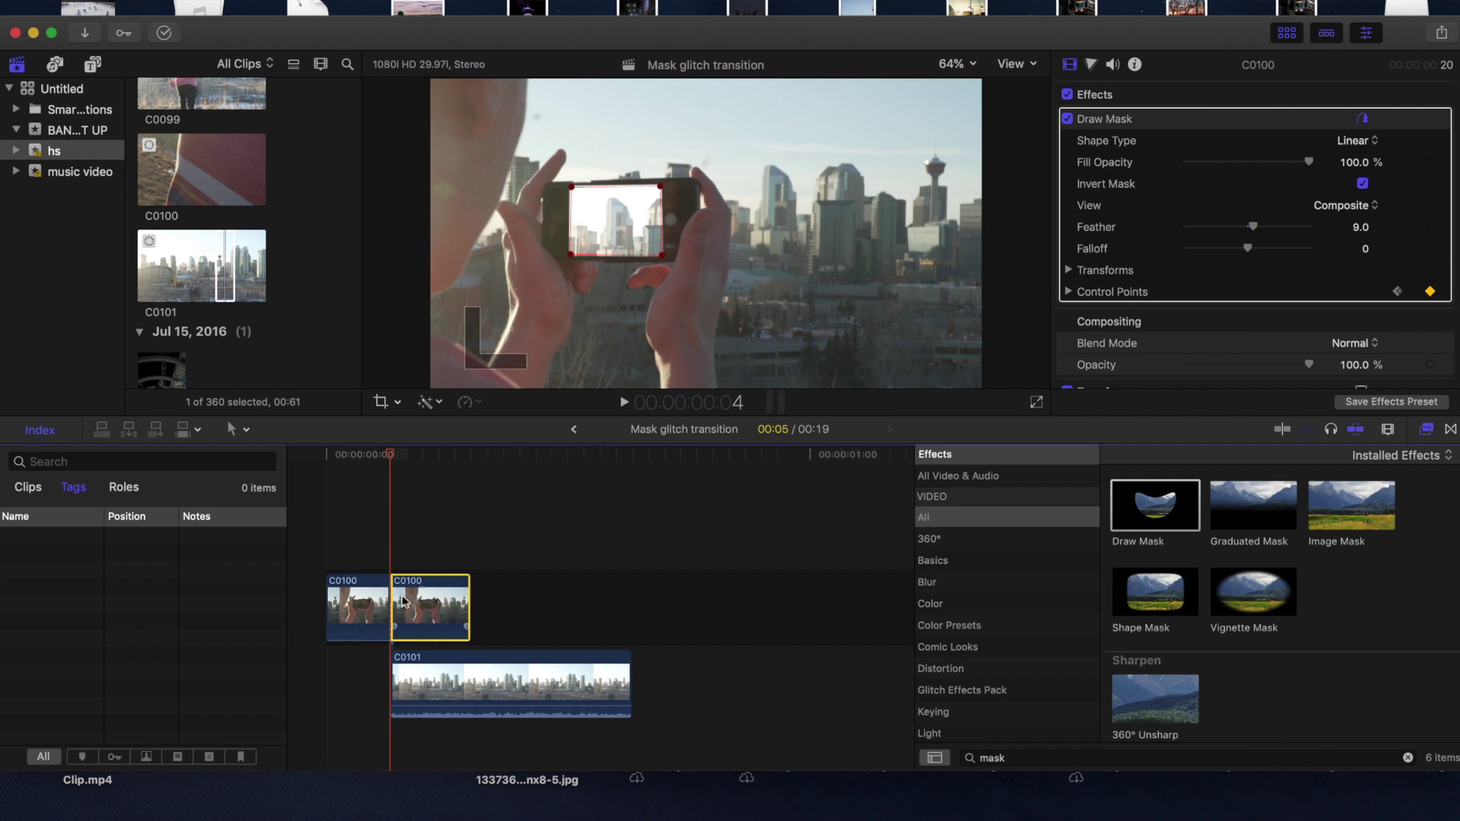
Step: Apply a Ken Burns move whose End frame zooms tightly onto the phone screen, then scrub back
left_click(382, 403)
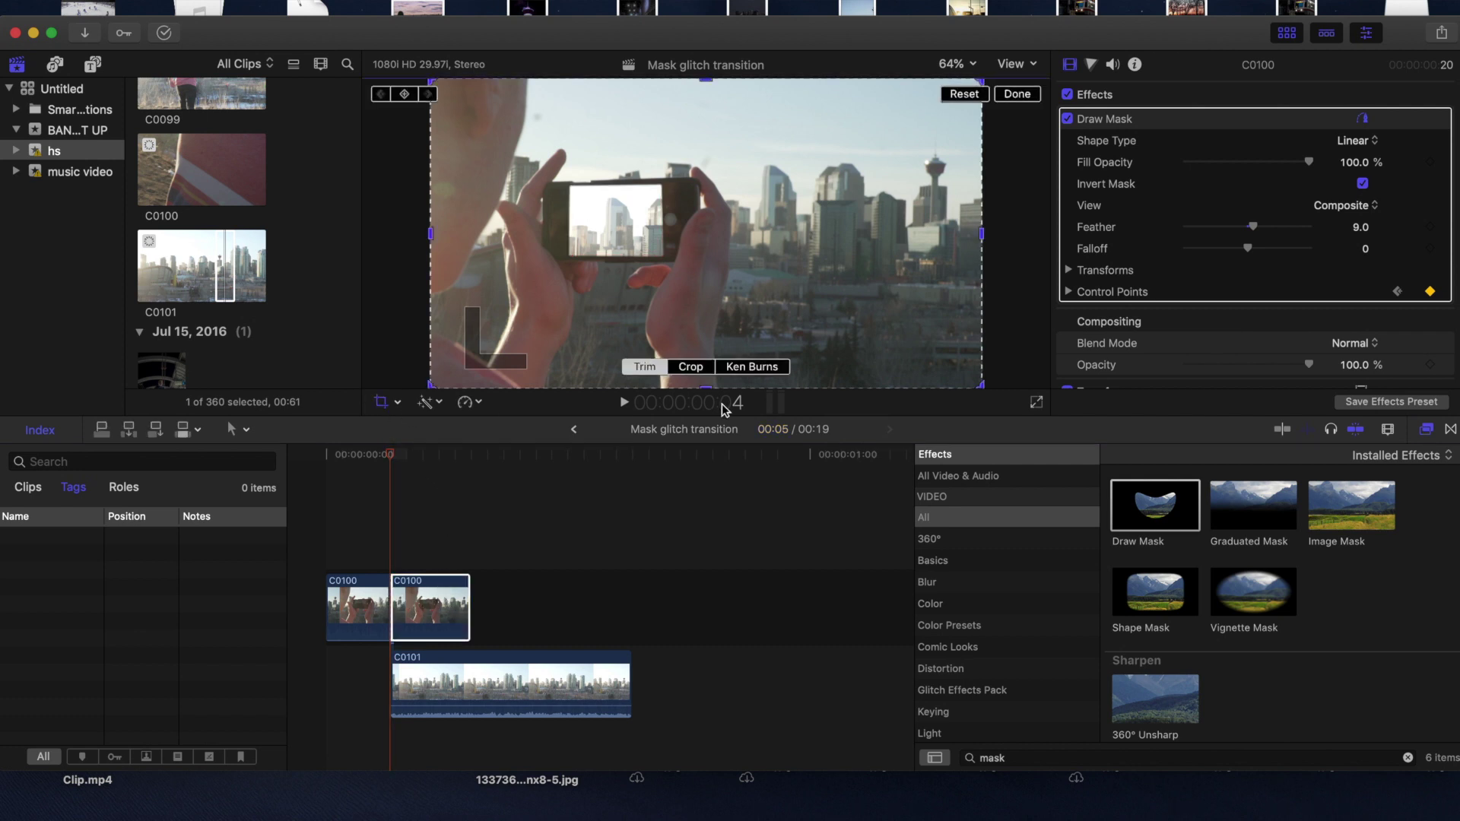
left_click(751, 366)
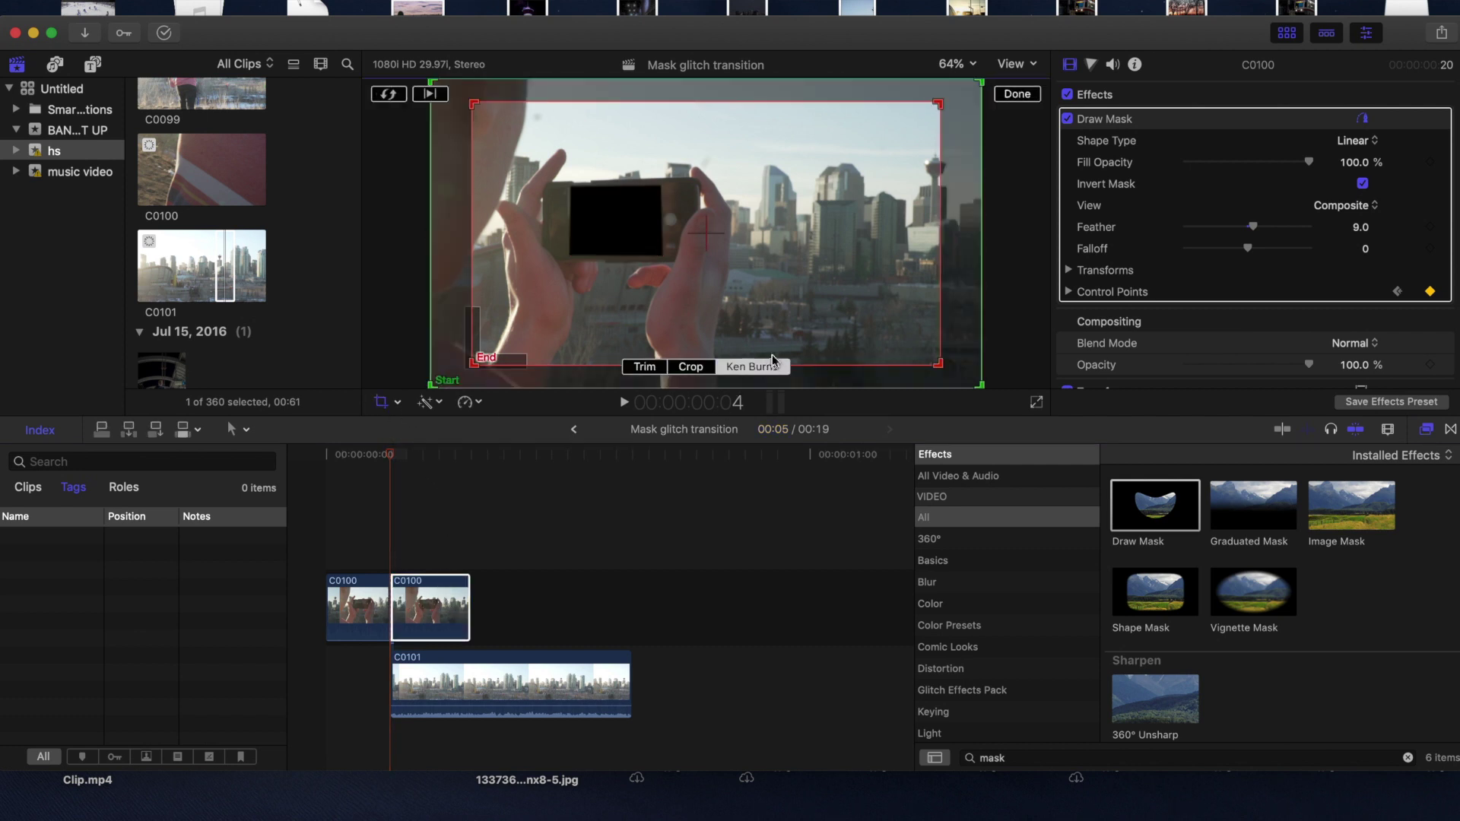
left_click(939, 112)
left_click_drag(939, 104, 635, 234)
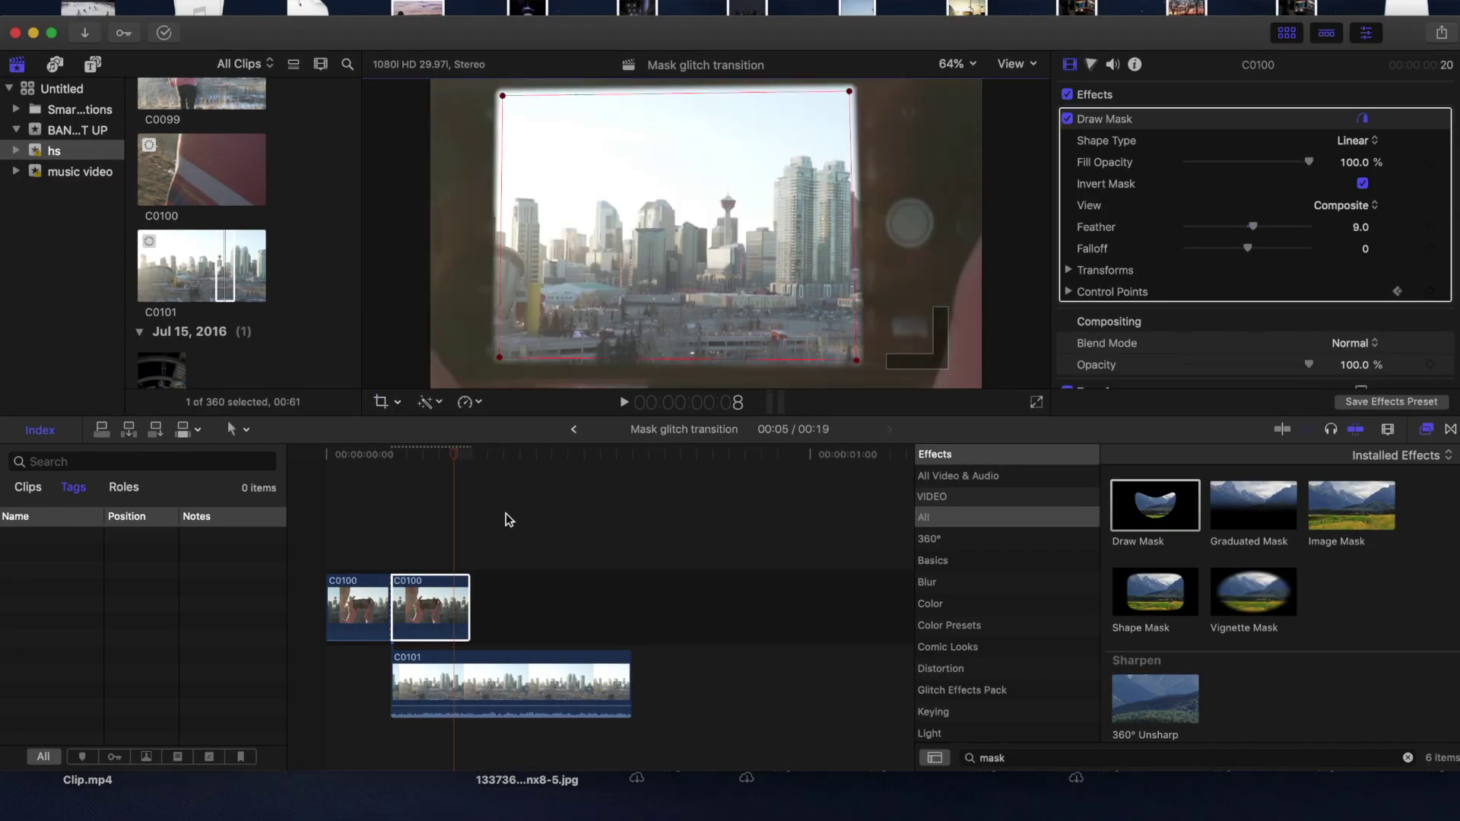
left_click_drag(464, 473, 390, 472)
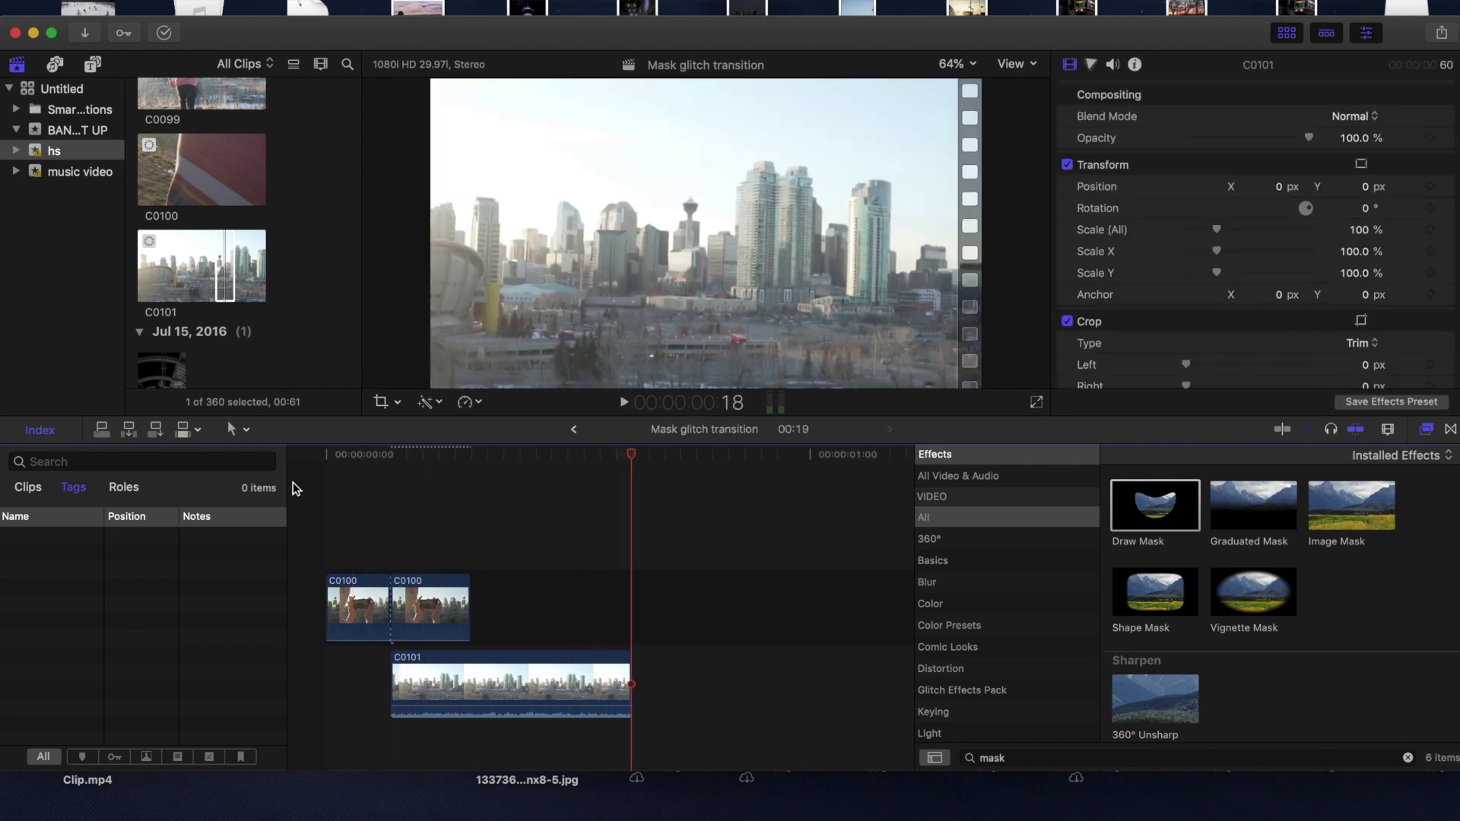
left_click_drag(631, 454, 559, 456)
Step: Check the zoom at frame 5 and place glitch 444.mov over the phone clip
left_click(409, 494)
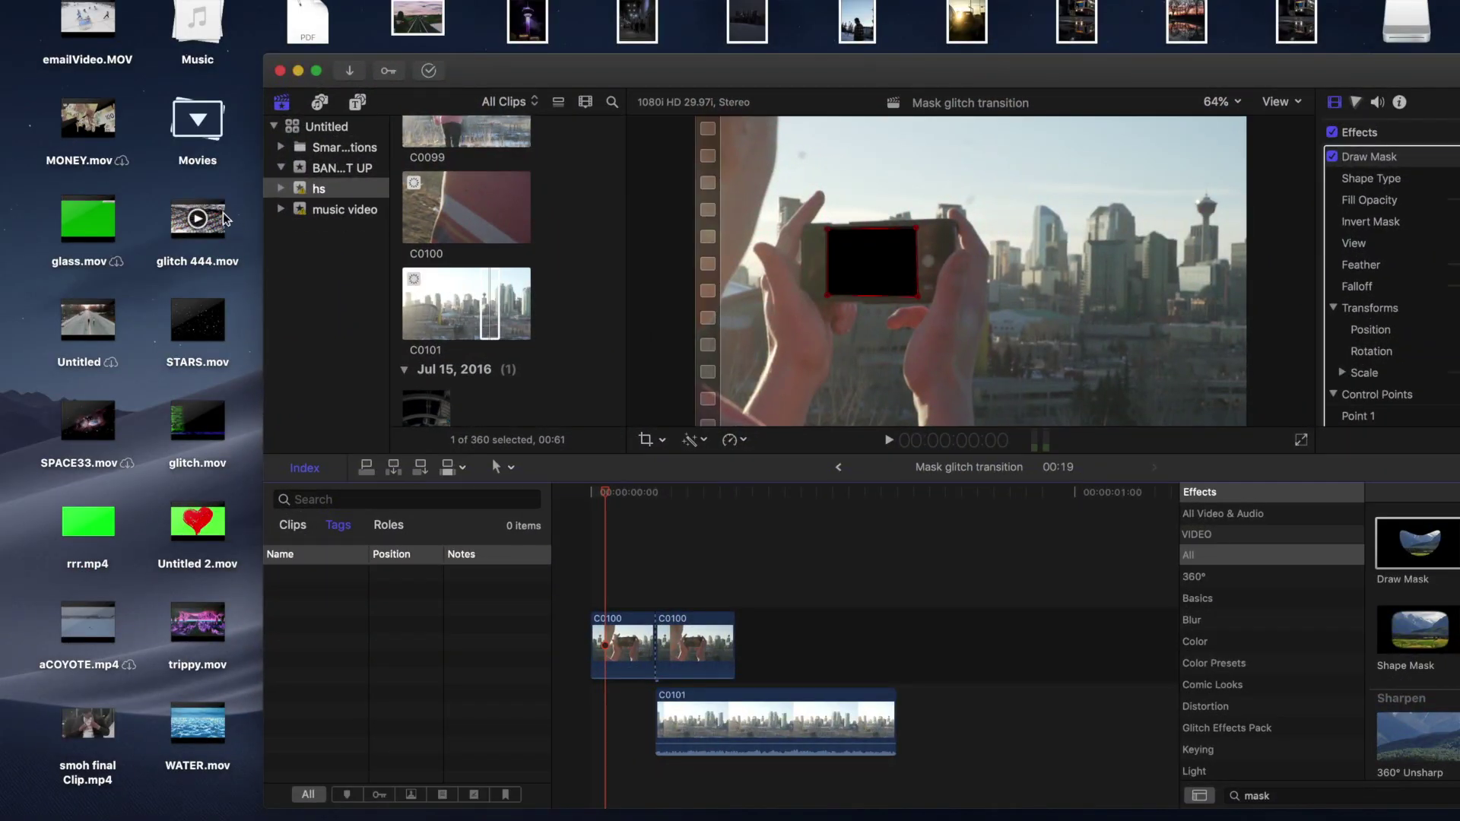
left_click_drag(652, 612, 625, 722)
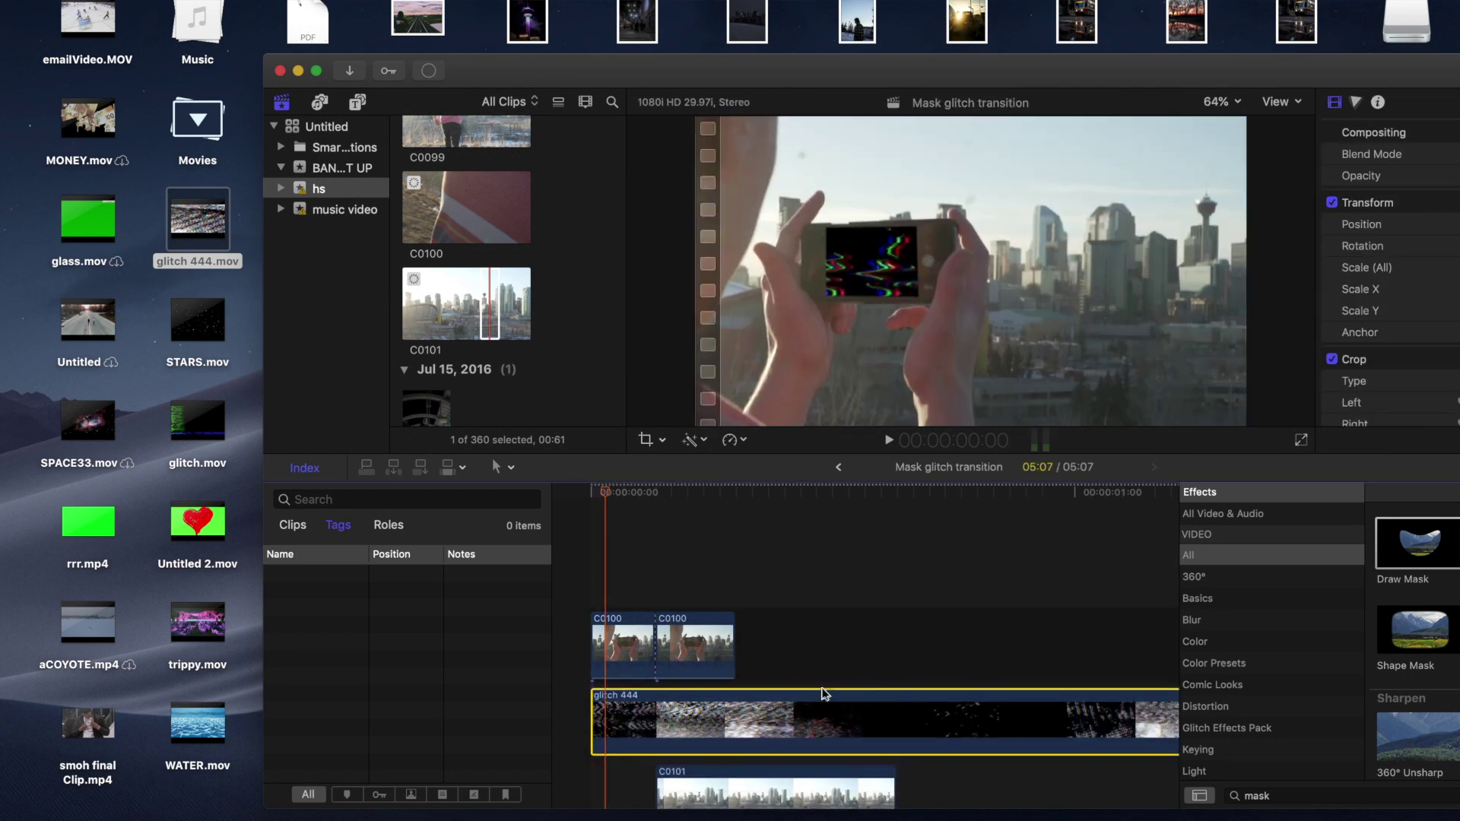
Step: Delete the extra glitch 444 piece and trim the clip so C0101 directly follows it
scroll(825, 694, "right", 2)
scroll(694, 592, "left", 2)
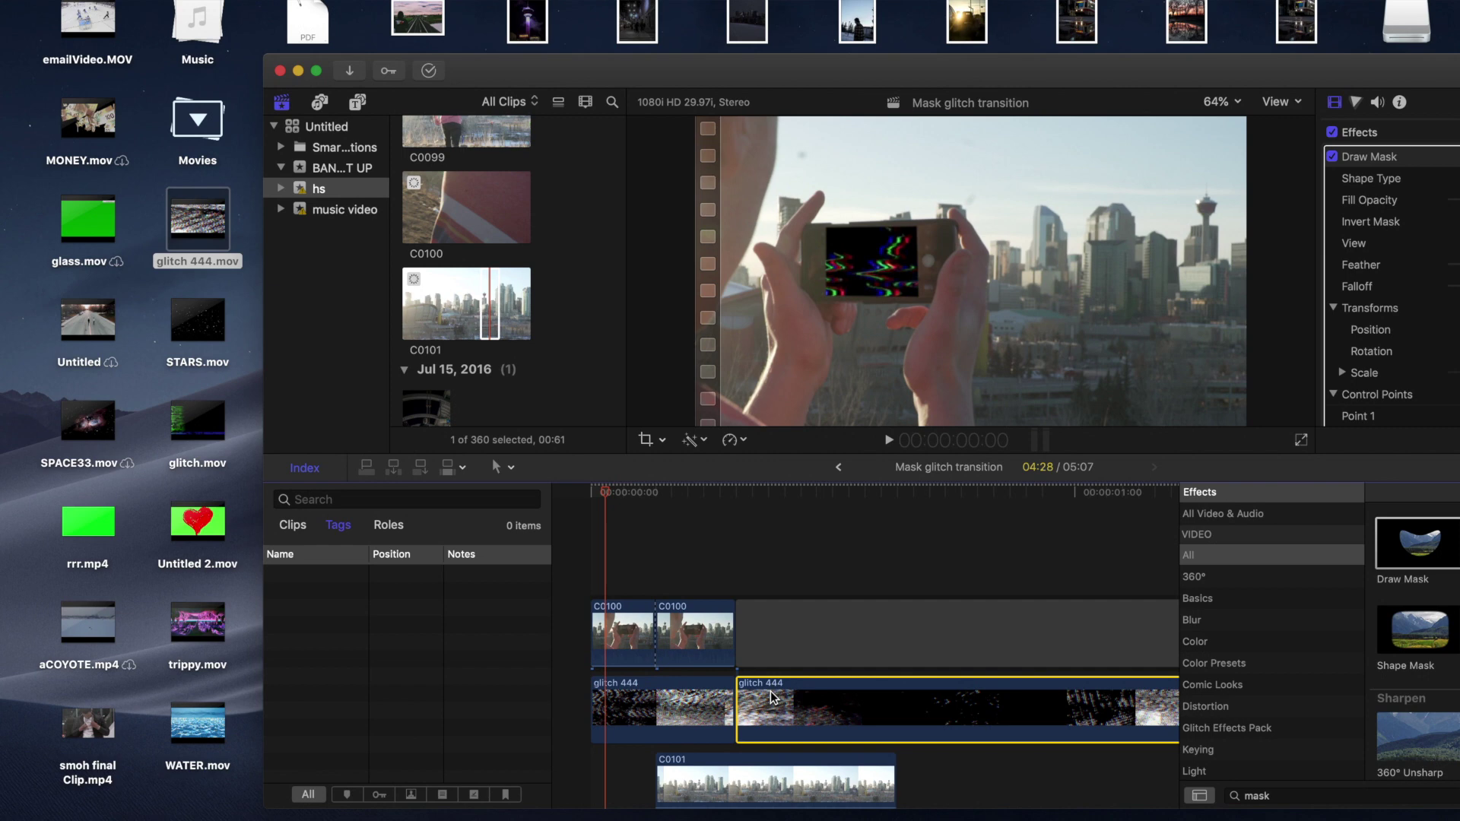
key("Delete")
key("Delete")
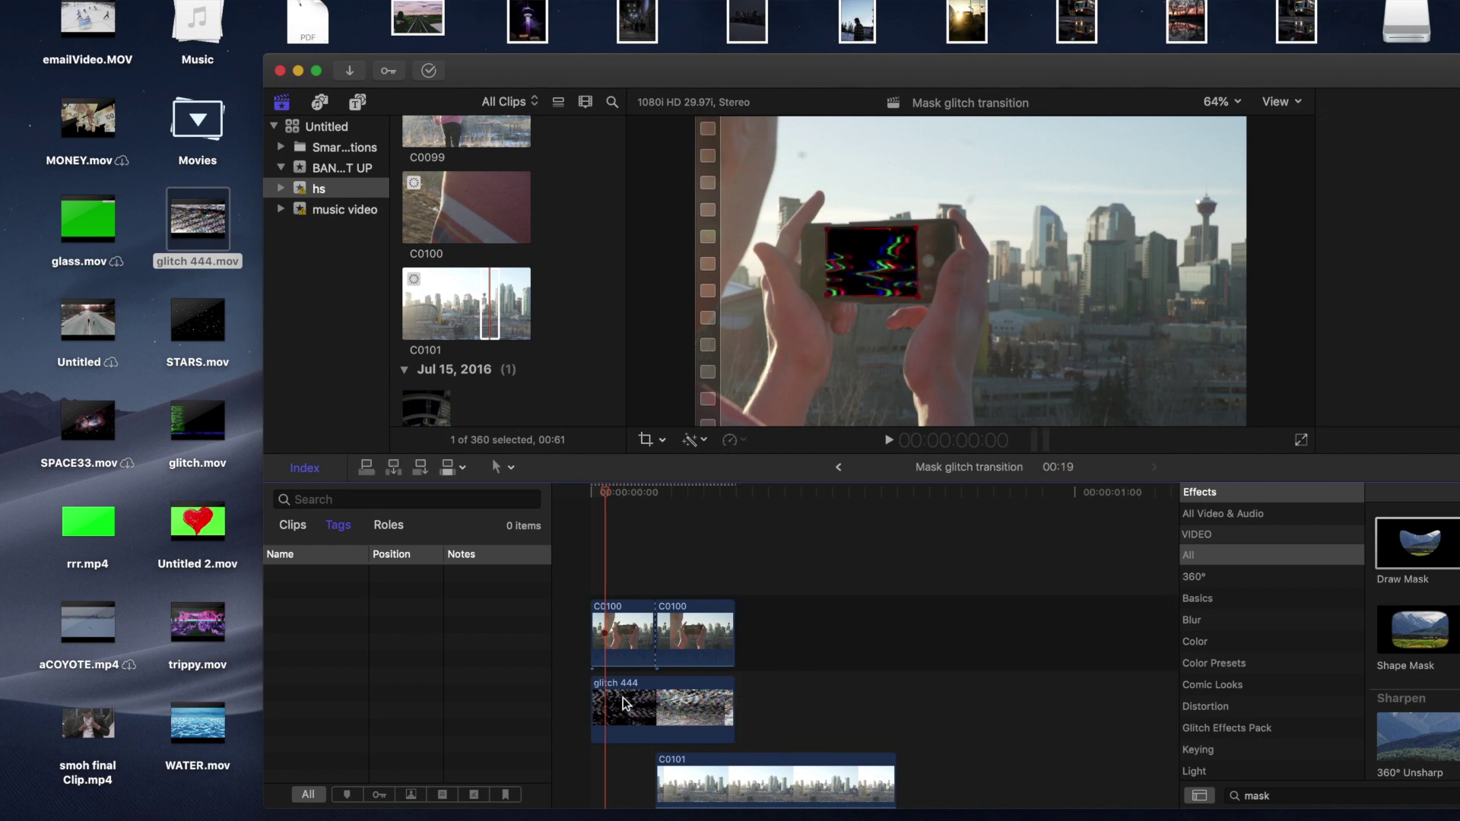
left_click(623, 703)
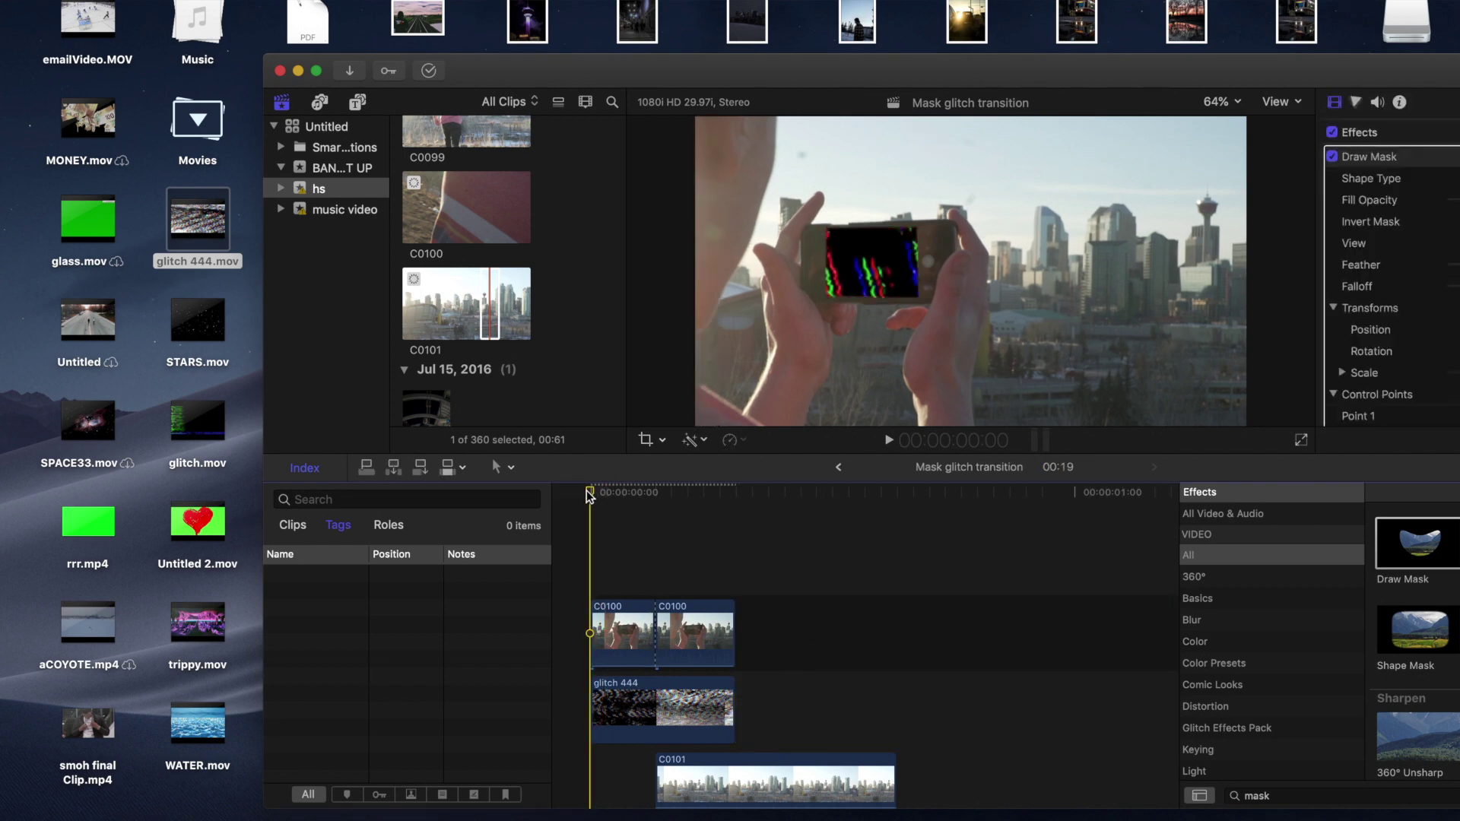
left_click(590, 554)
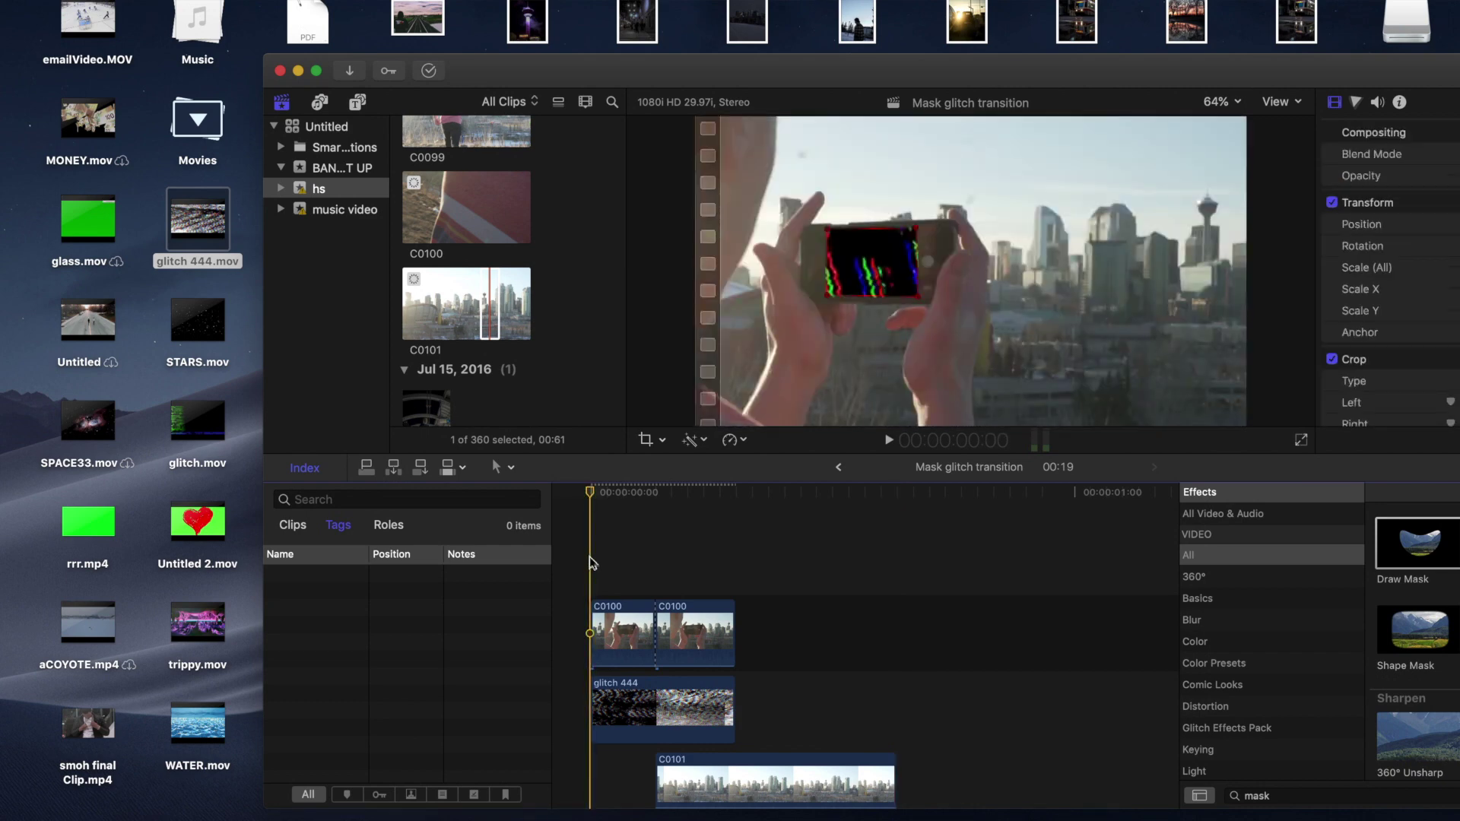
left_click(725, 701)
left_click_drag(732, 697, 653, 697)
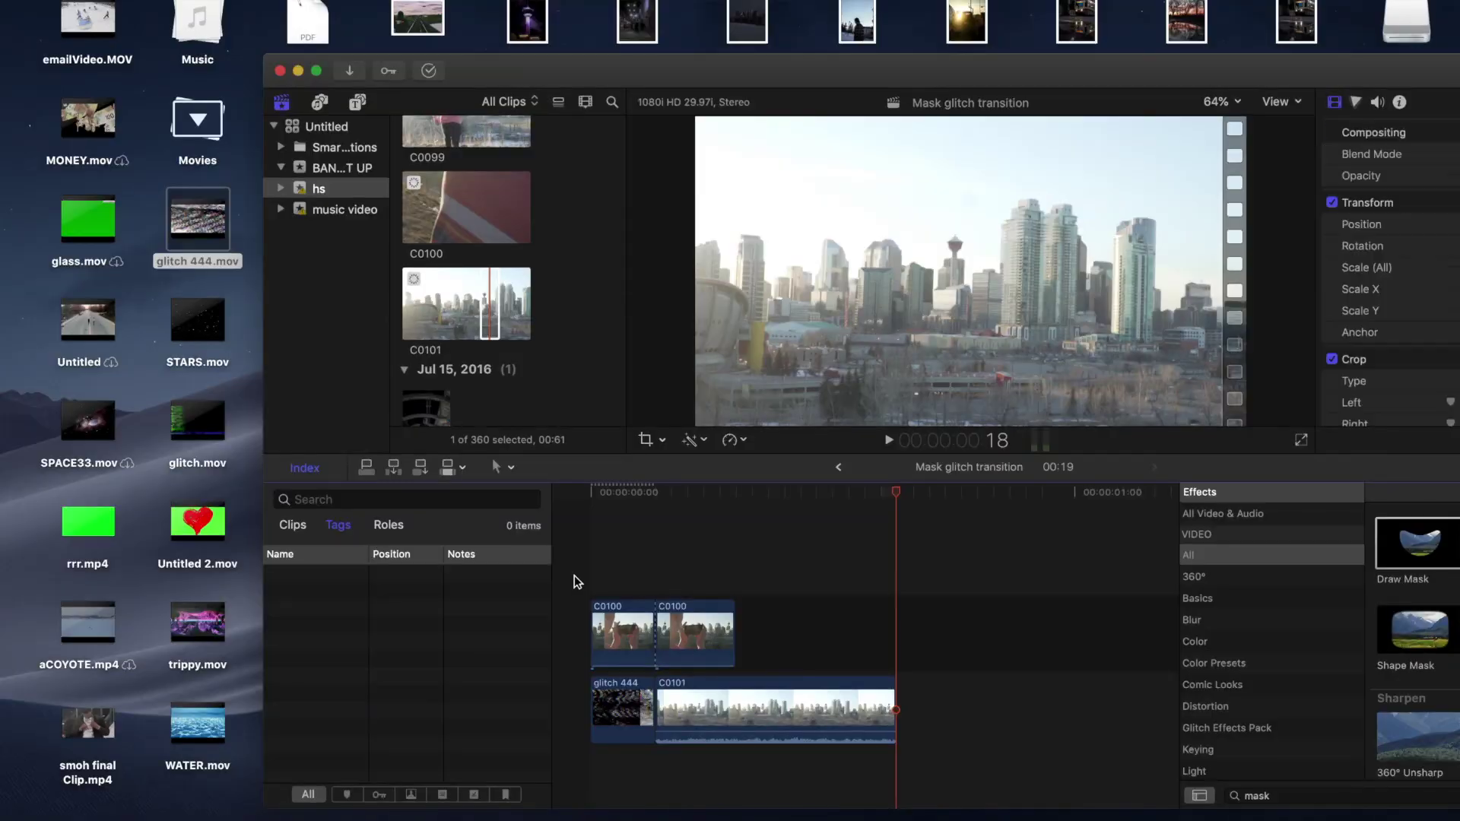
Step: Play back the glitch transition, then rewind the playhead to the project start
key("space")
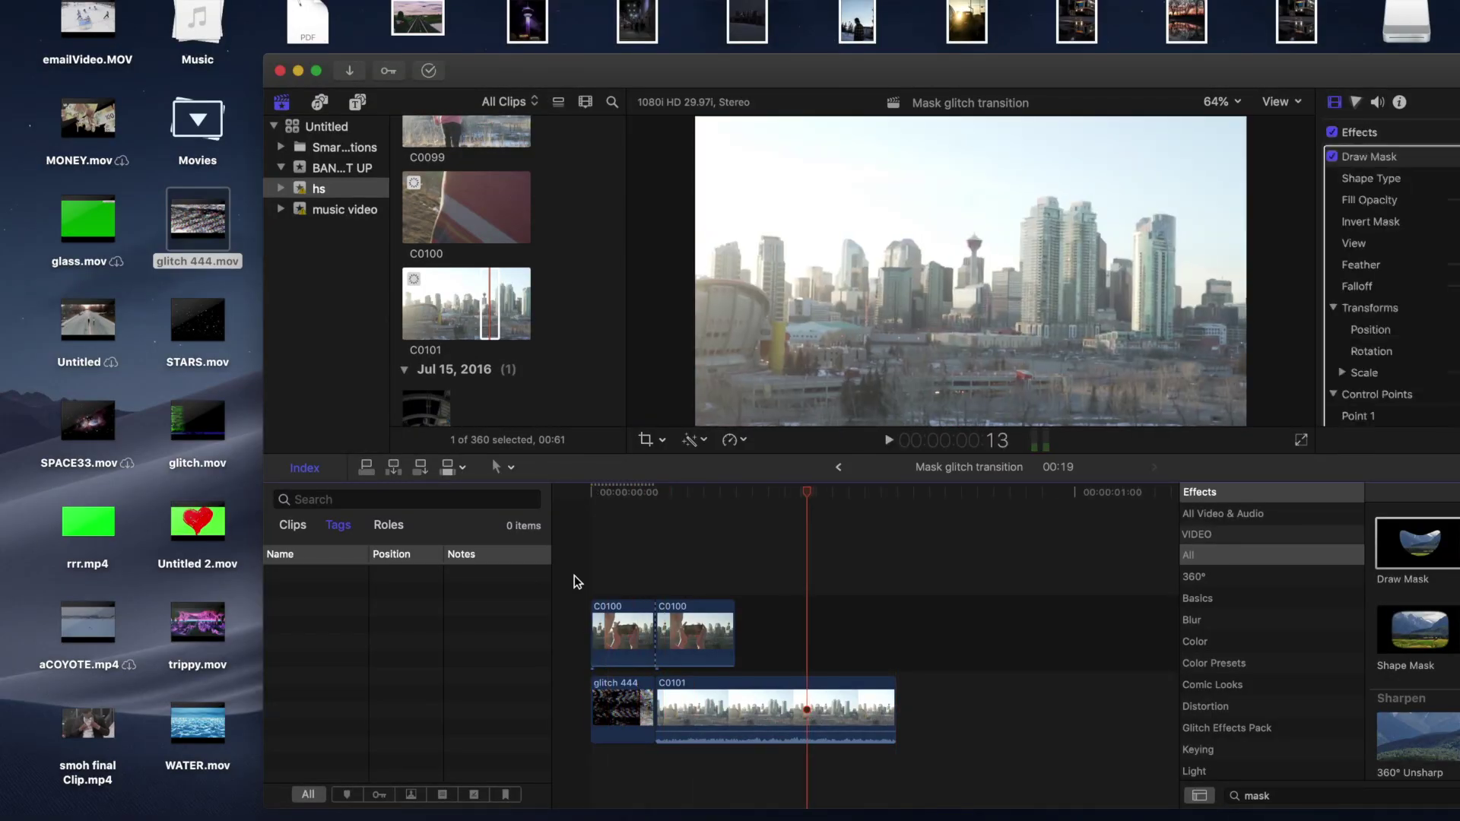
left_click(576, 582)
left_click_drag(810, 491, 591, 492)
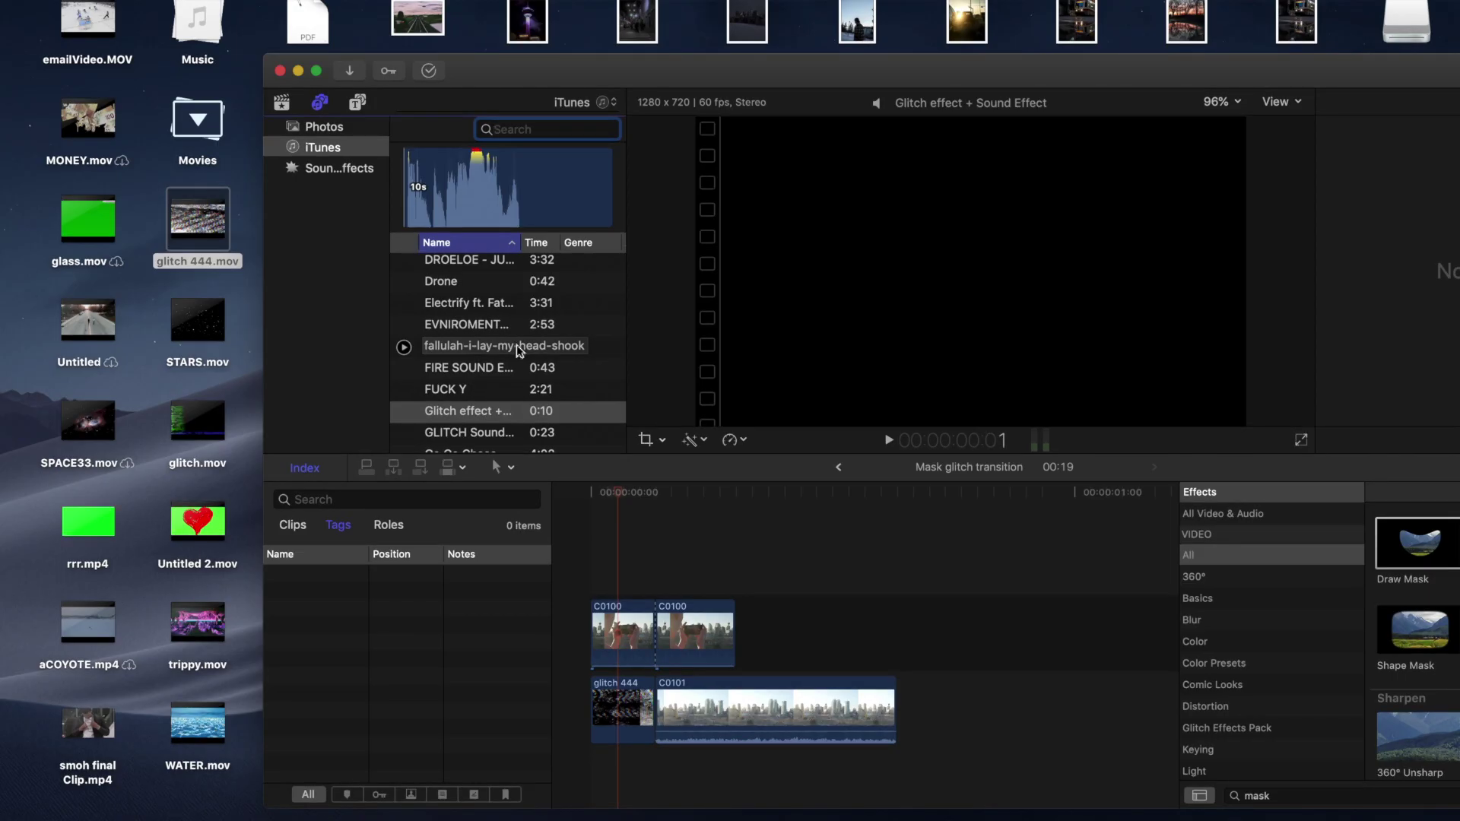
Step: Connect the 'GLITCH Sound Effect High Quality' track at the project start and trim it short at both ends
left_click(499, 433)
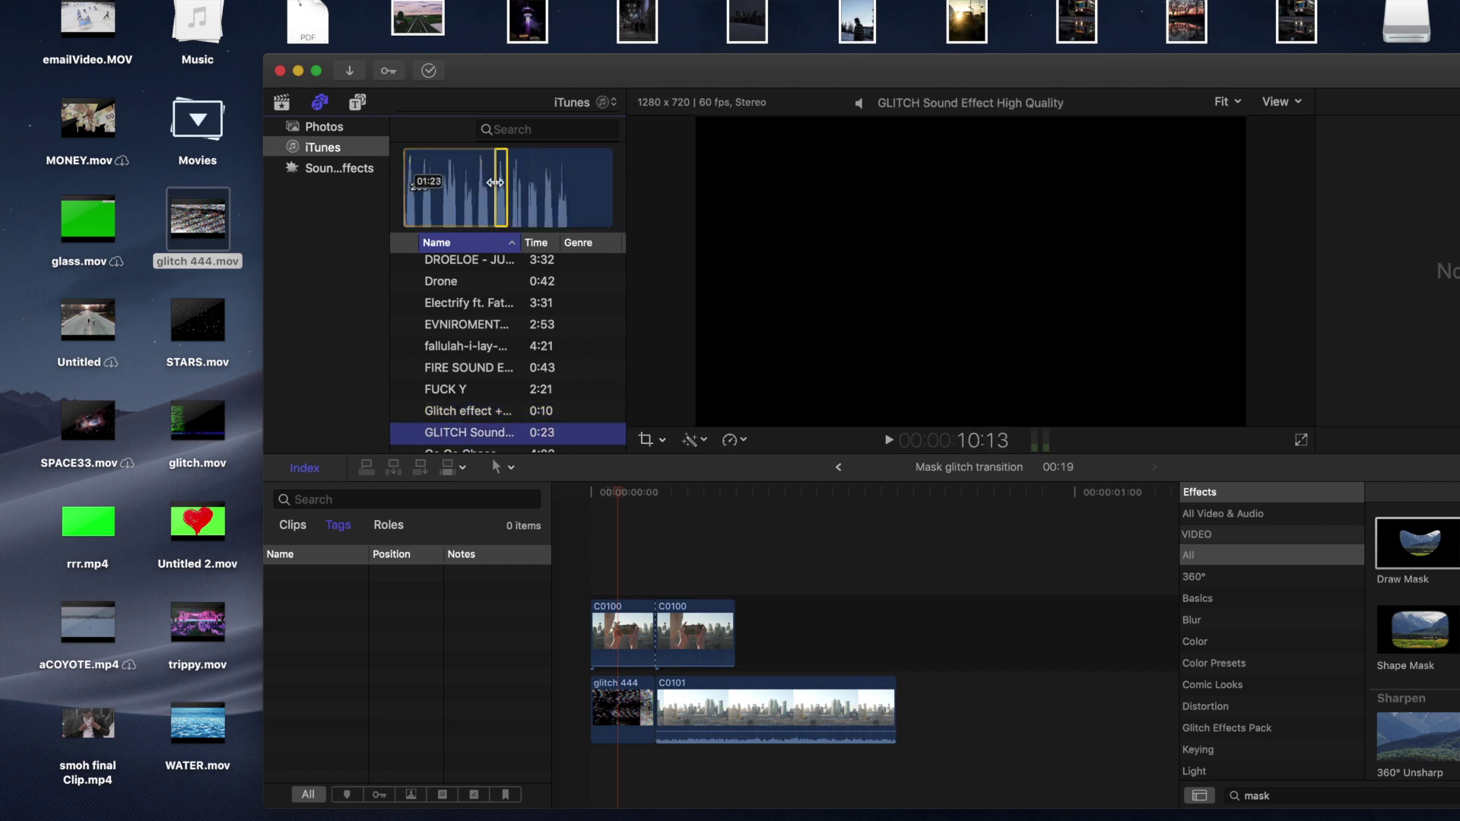
key("q")
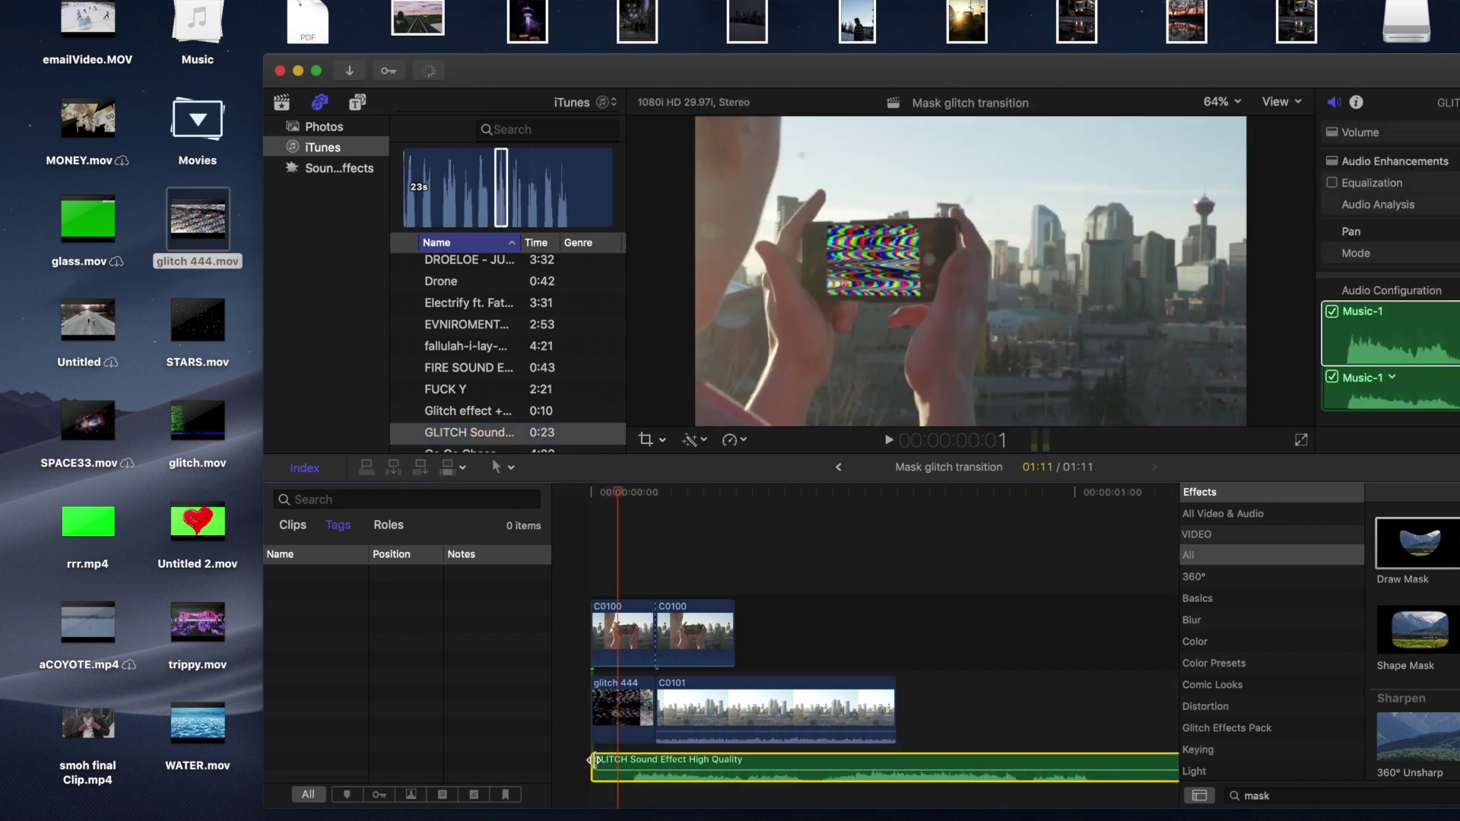
left_click_drag(595, 760, 736, 761)
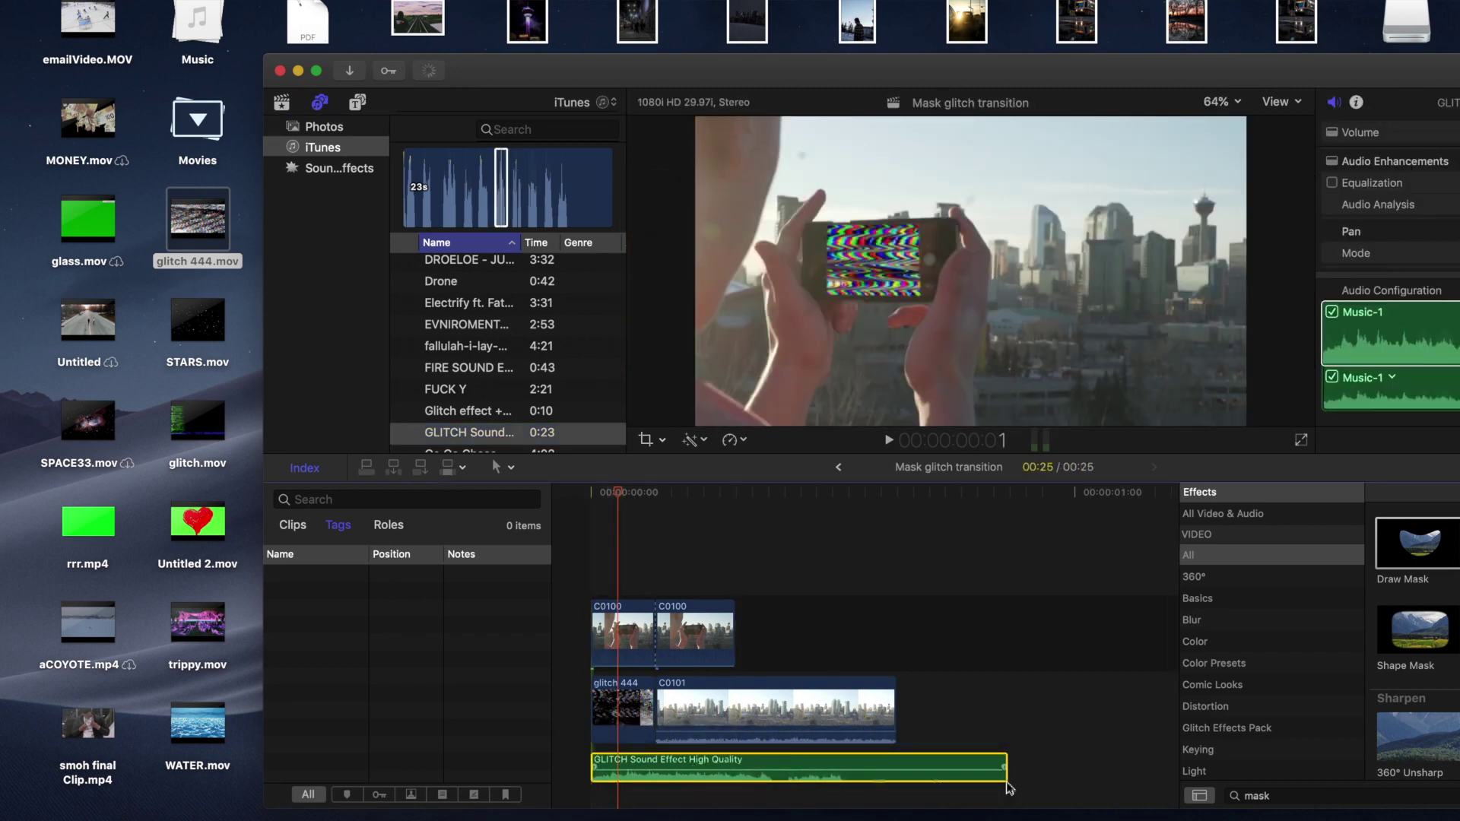
left_click_drag(1010, 762, 668, 762)
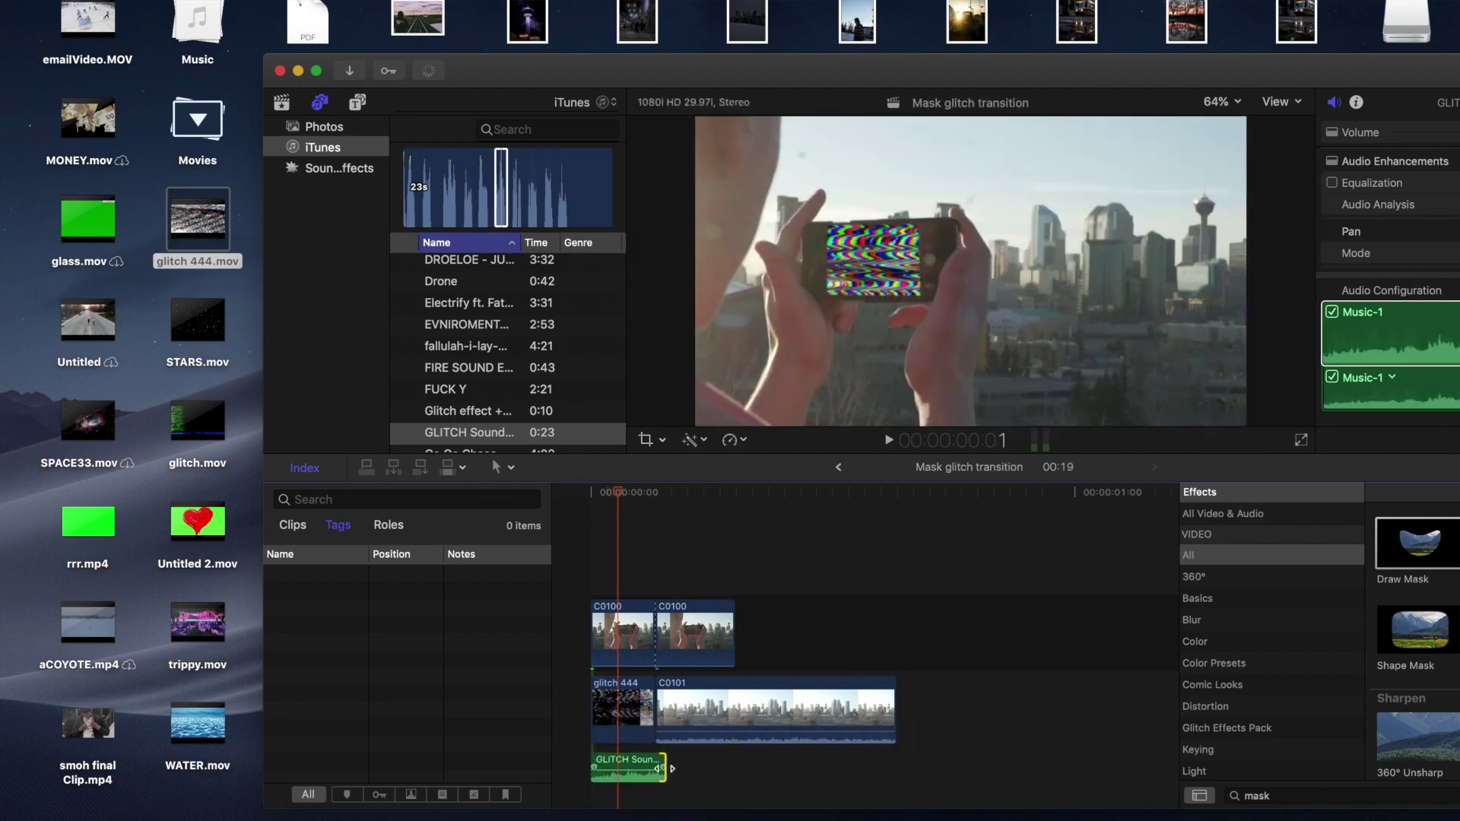